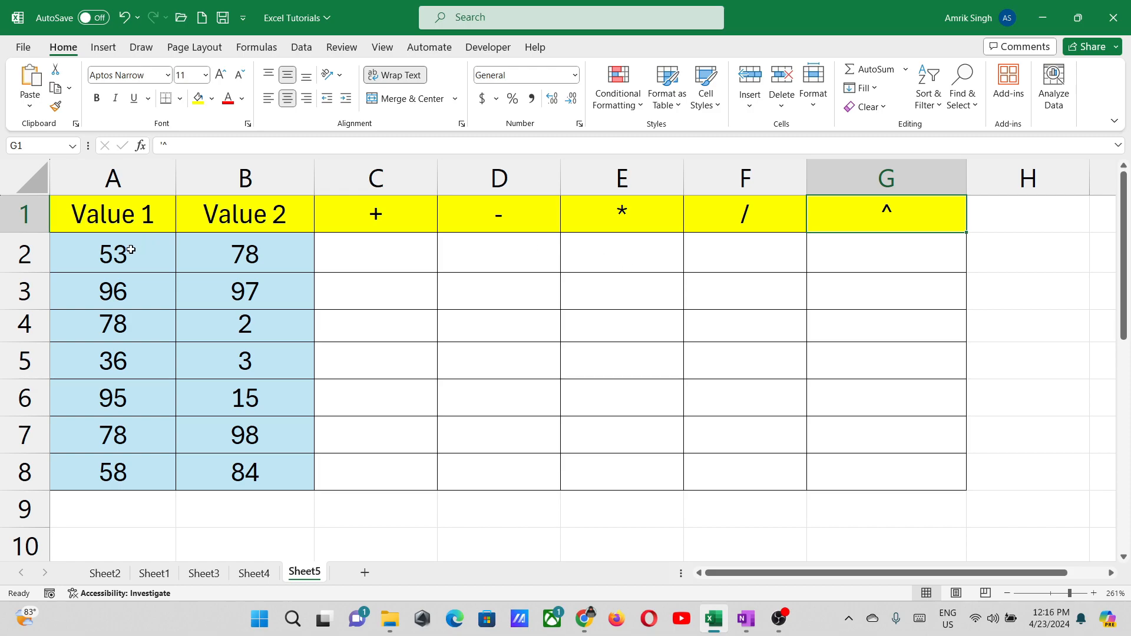
# Step: Enter the addition formula =53+78 with literal numbers in cell C2
pyautogui.moveTo(131, 249); pyautogui.dragTo(219, 249)
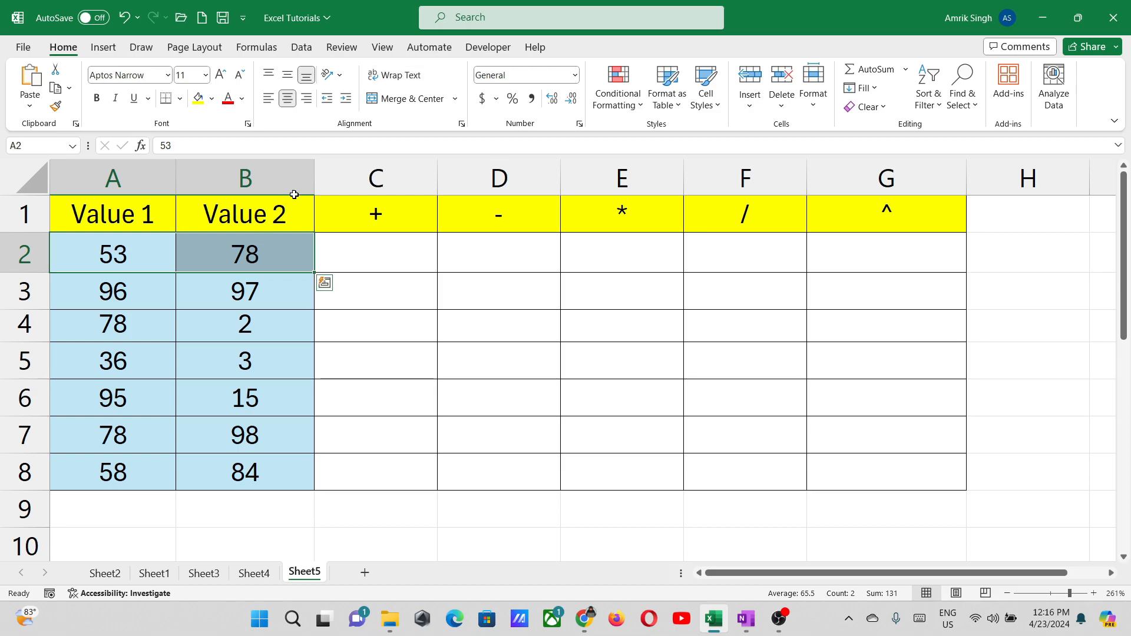
pyautogui.click(390, 227)
pyautogui.click(389, 259)
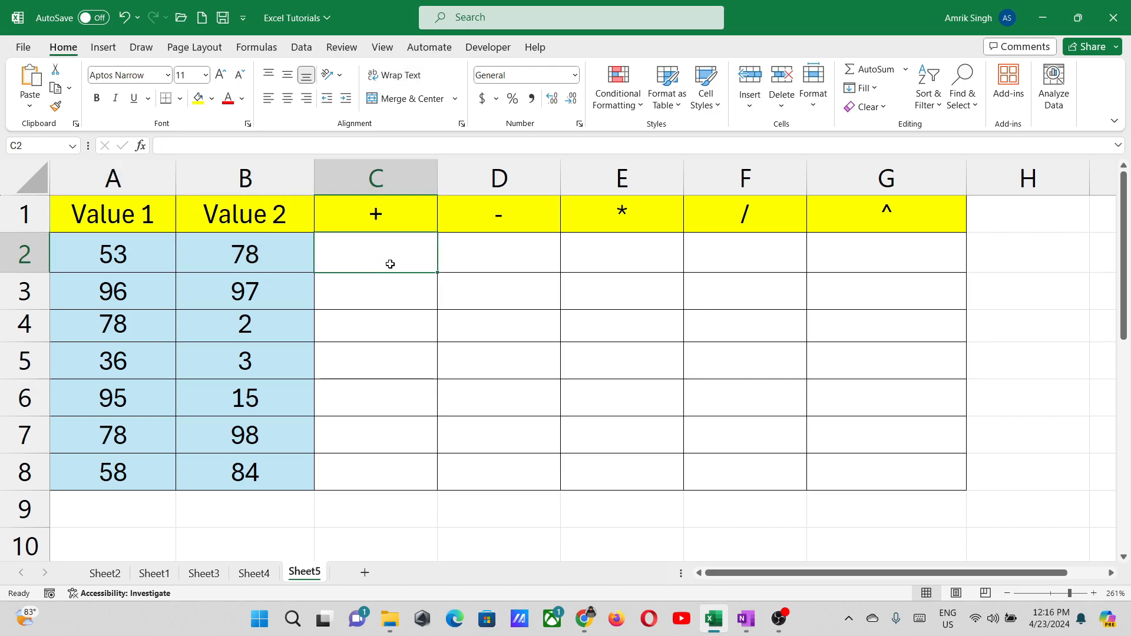
pyautogui.write('=')
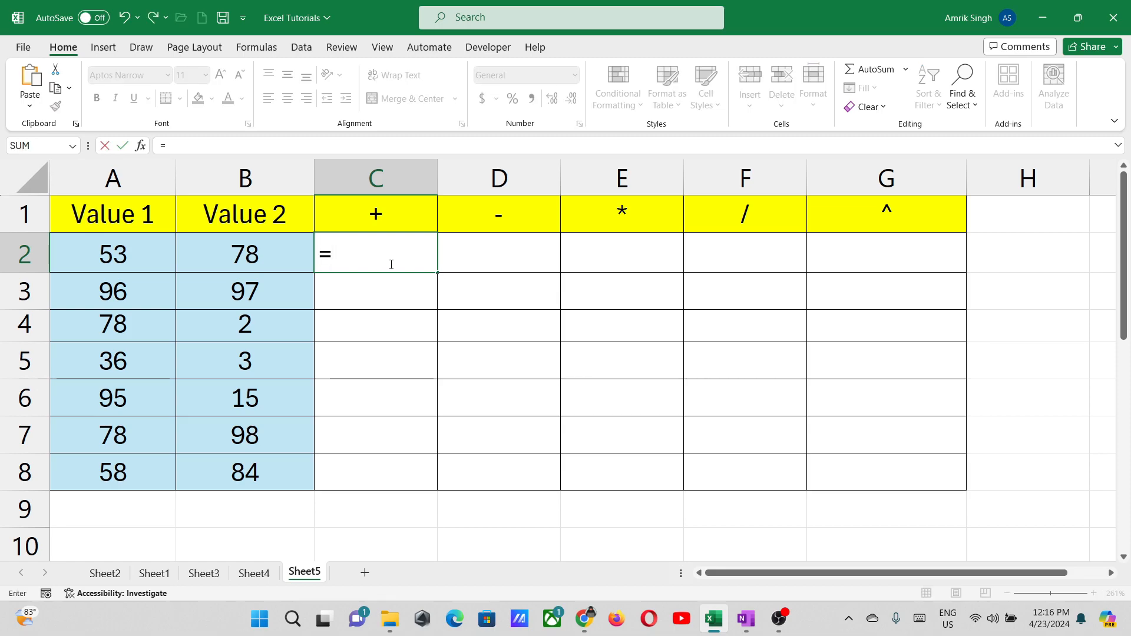
pyautogui.write('53')
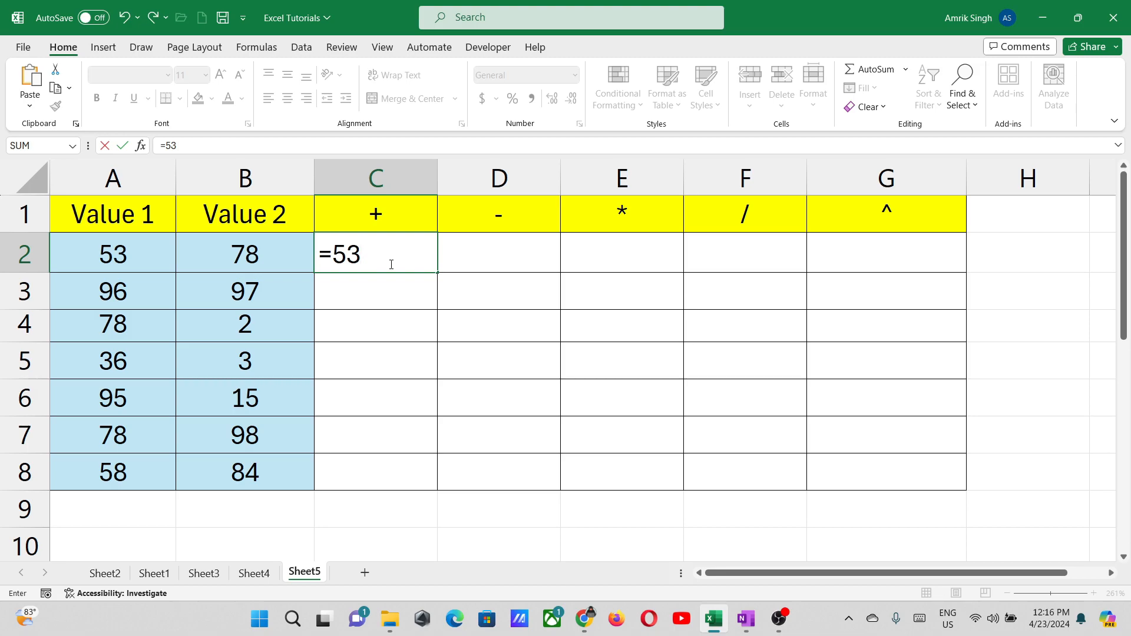
pyautogui.write('+78')
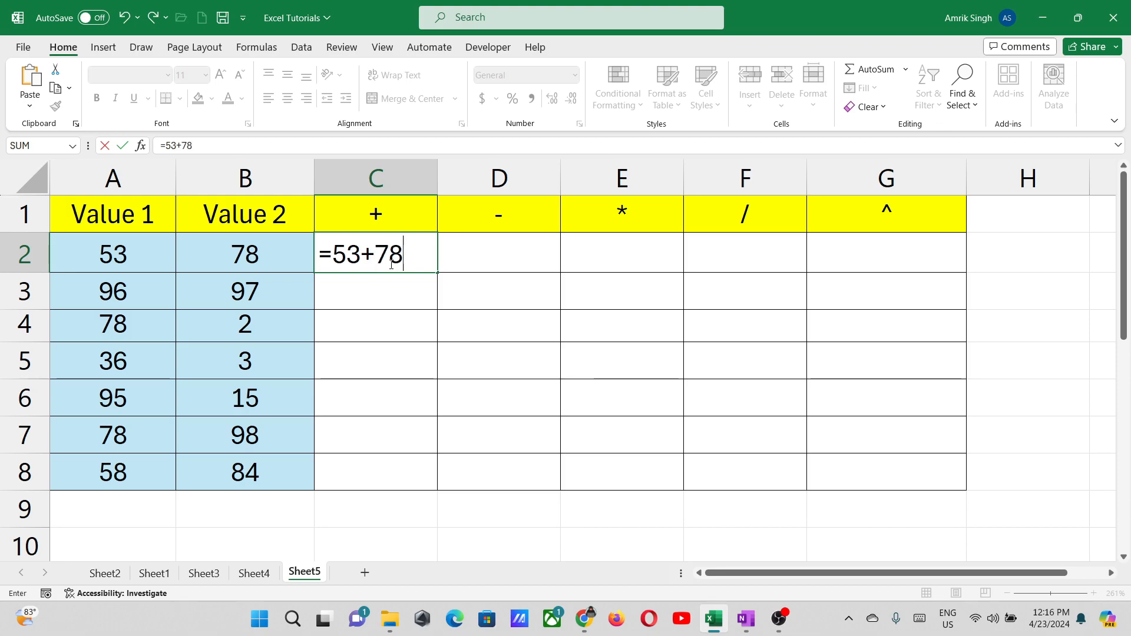
pyautogui.press('Return')
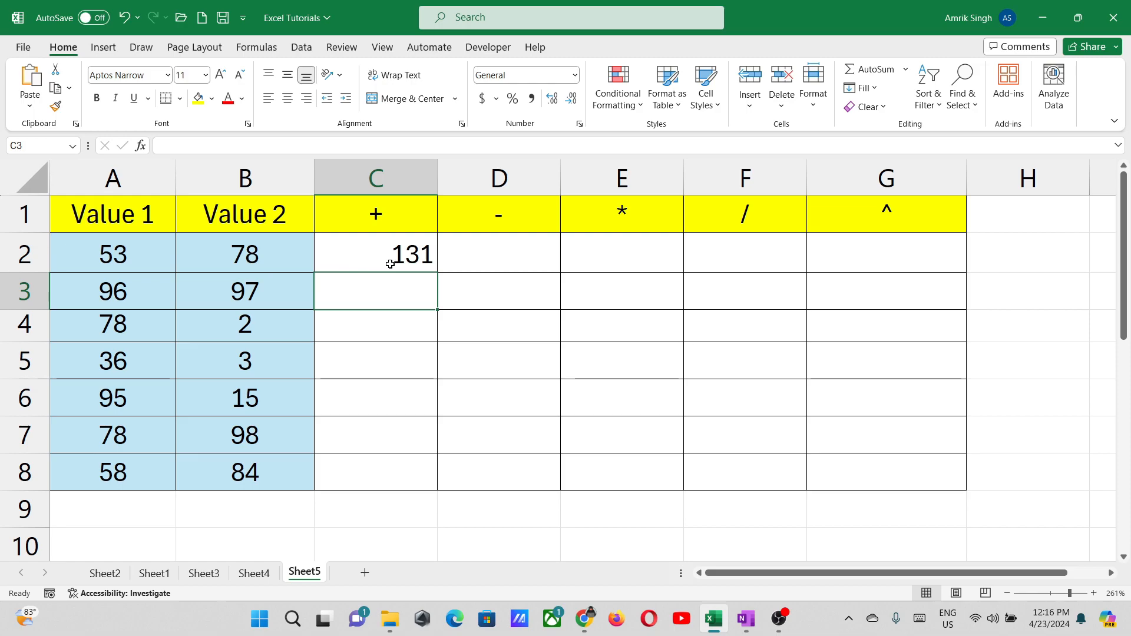
# Step: Enter the addition formula =96+97 in cell C3 and check the formulas in C2 and C3
pyautogui.write('=')
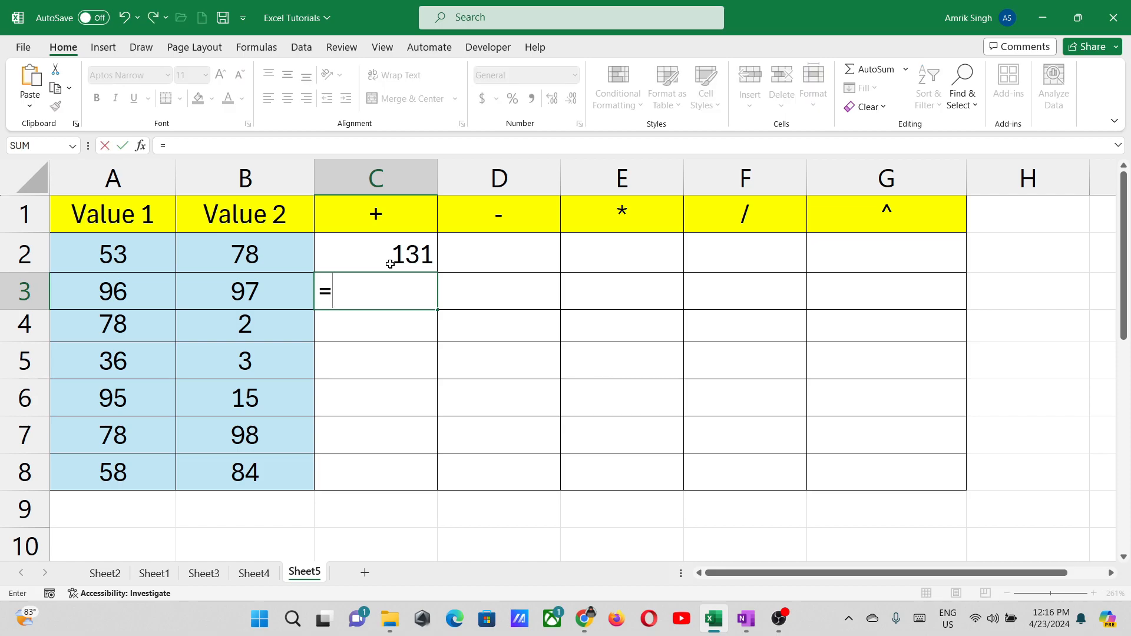
pyautogui.write('96+')
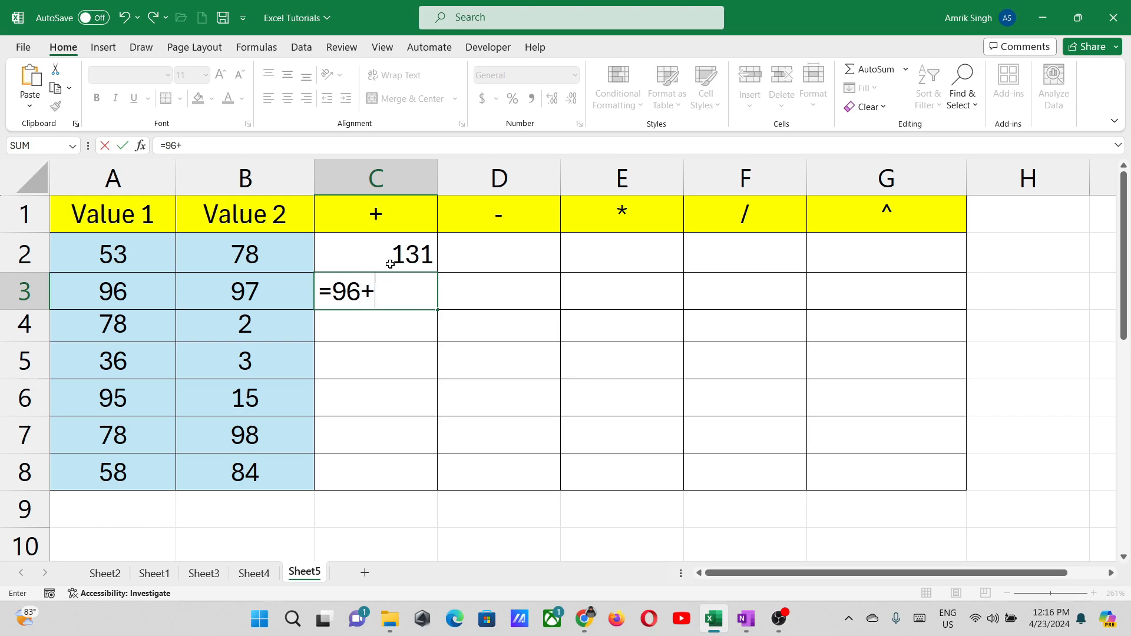
pyautogui.write('97')
pyautogui.press('Return')
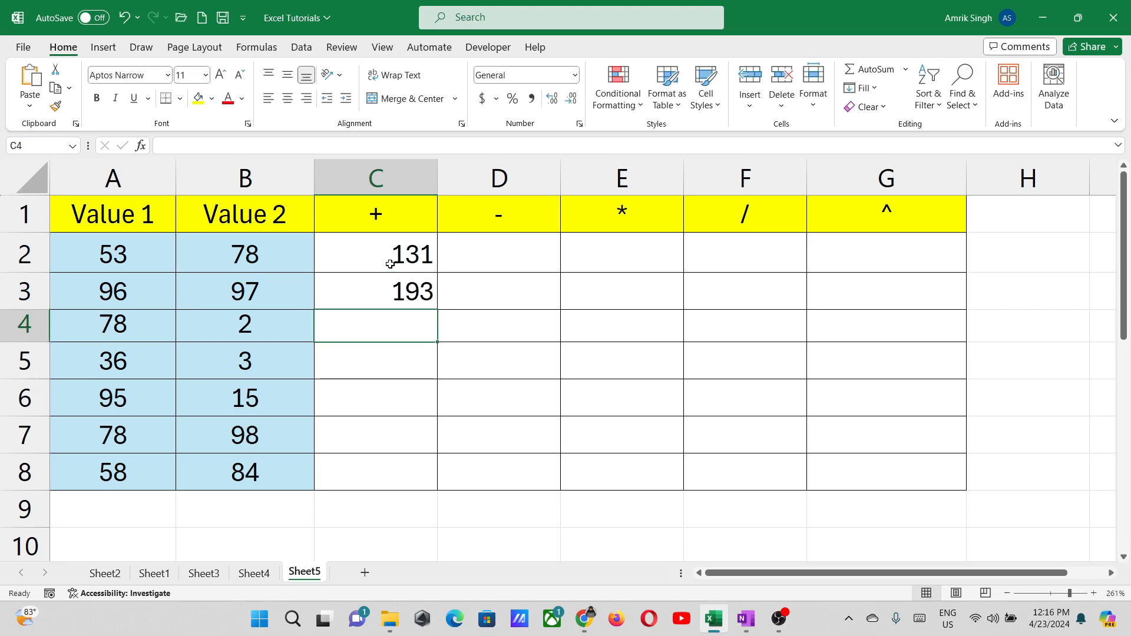
pyautogui.moveTo(390, 264); pyautogui.dragTo(404, 293)
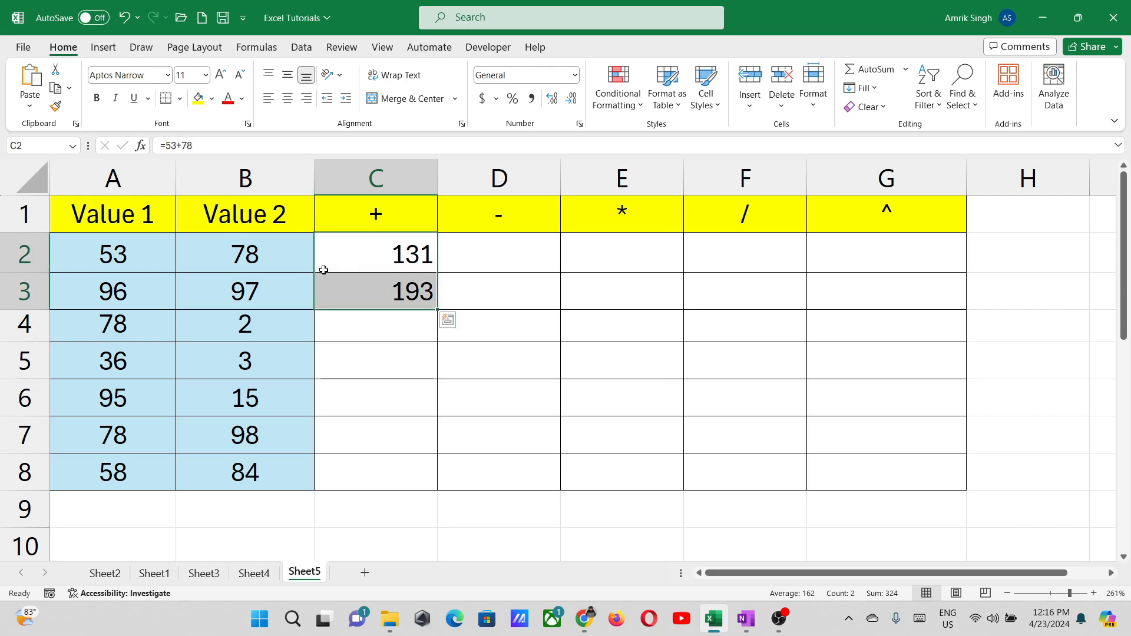
pyautogui.click(348, 286)
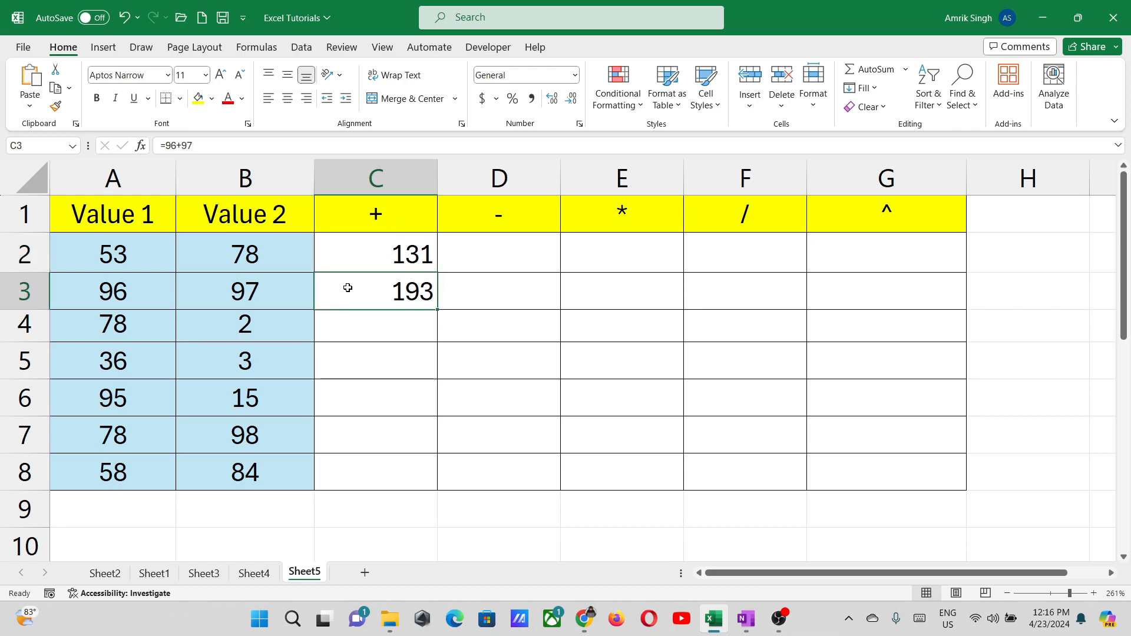
# Step: Add the row 4 values in cell C4 using cell references, with the formula =A4+B4
pyautogui.click(382, 321)
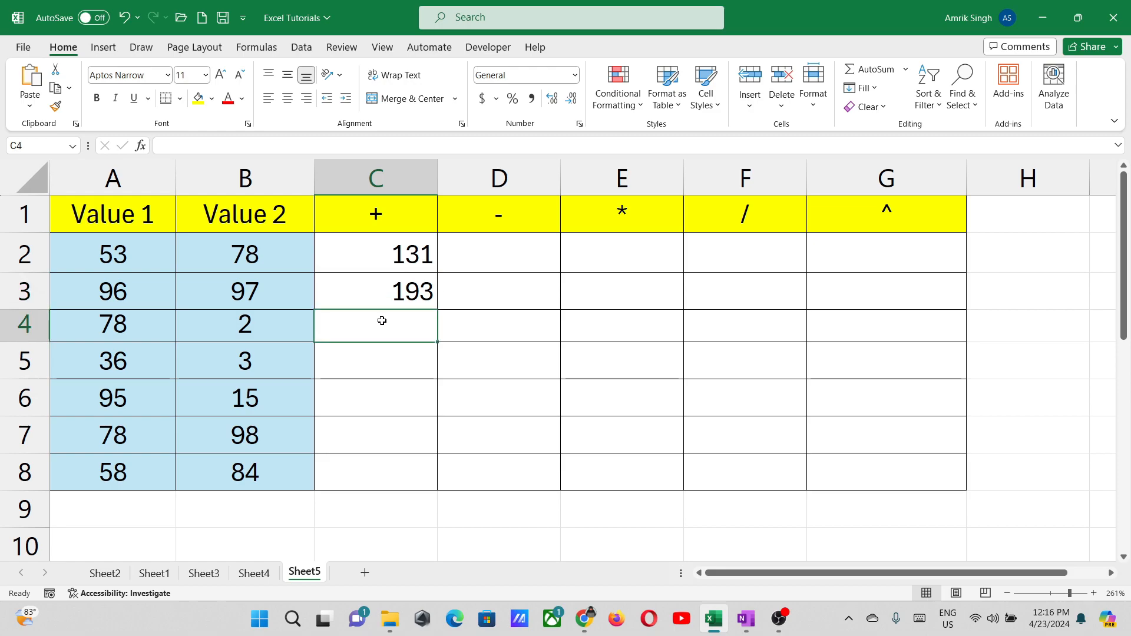
pyautogui.hotkey('ctrl', 'z')
pyautogui.click(383, 321)
pyautogui.write('=')
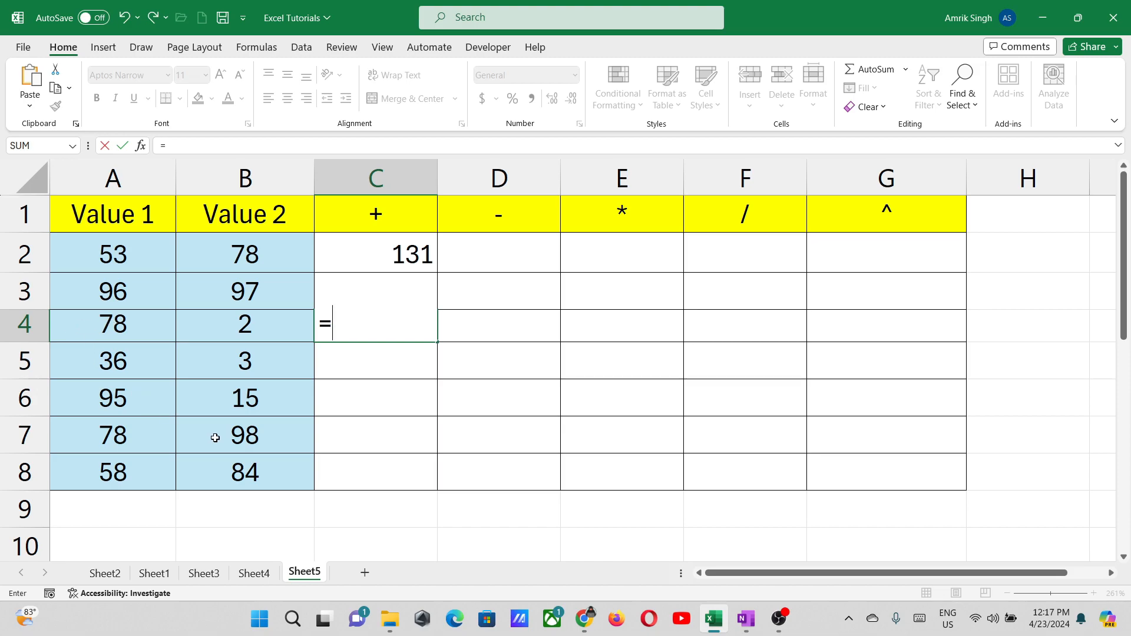
pyautogui.write('a4')
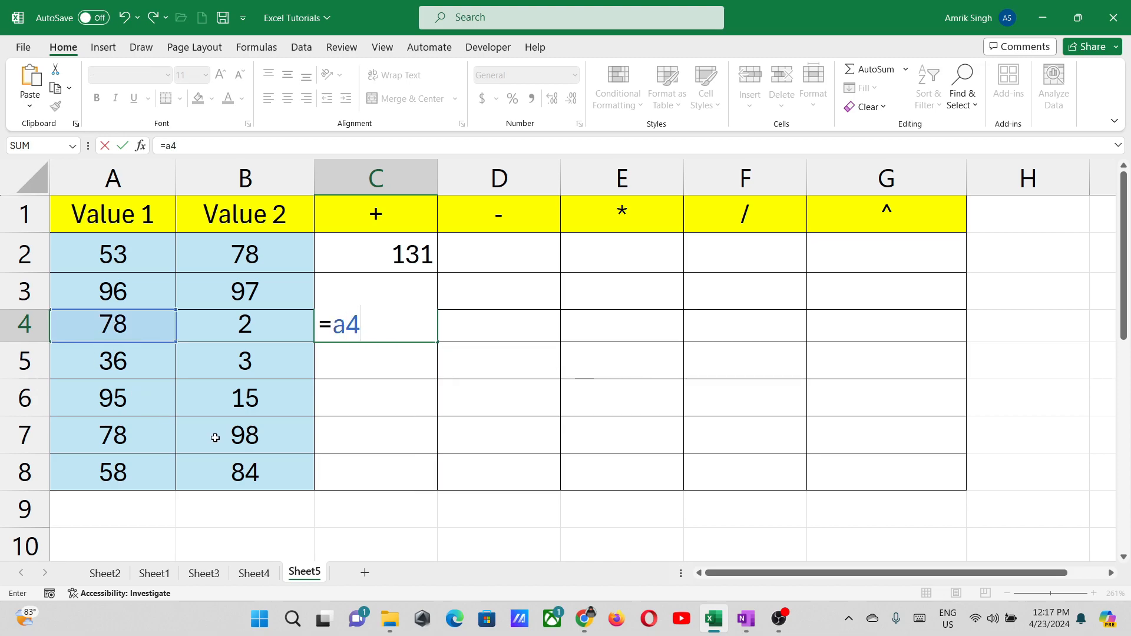
pyautogui.write('+')
pyautogui.write('b4')
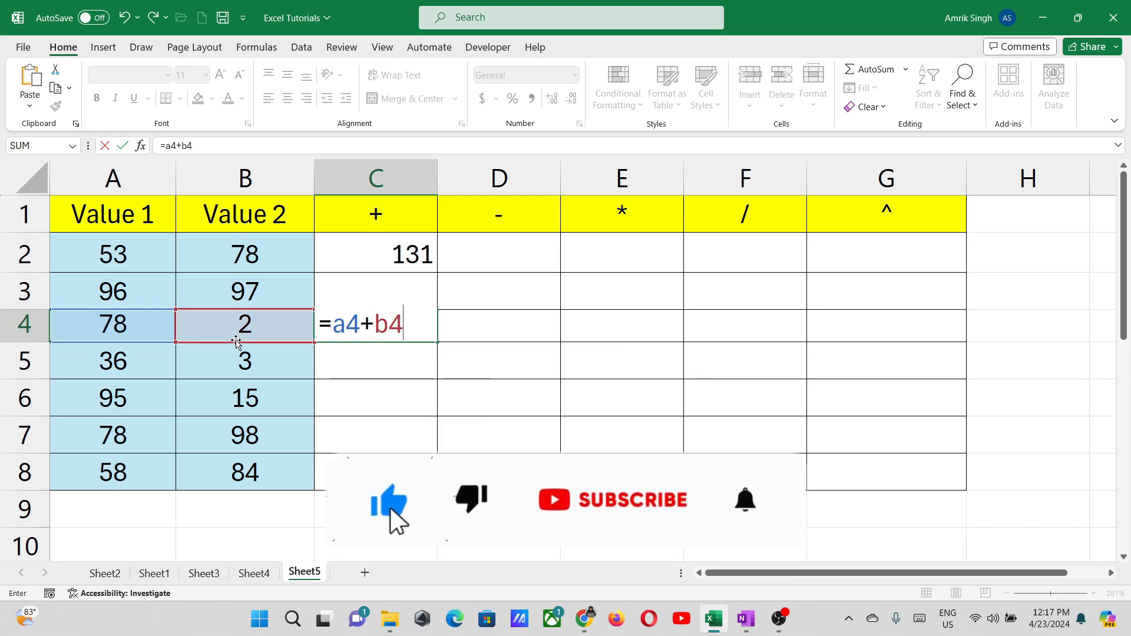
pyautogui.press('Return')
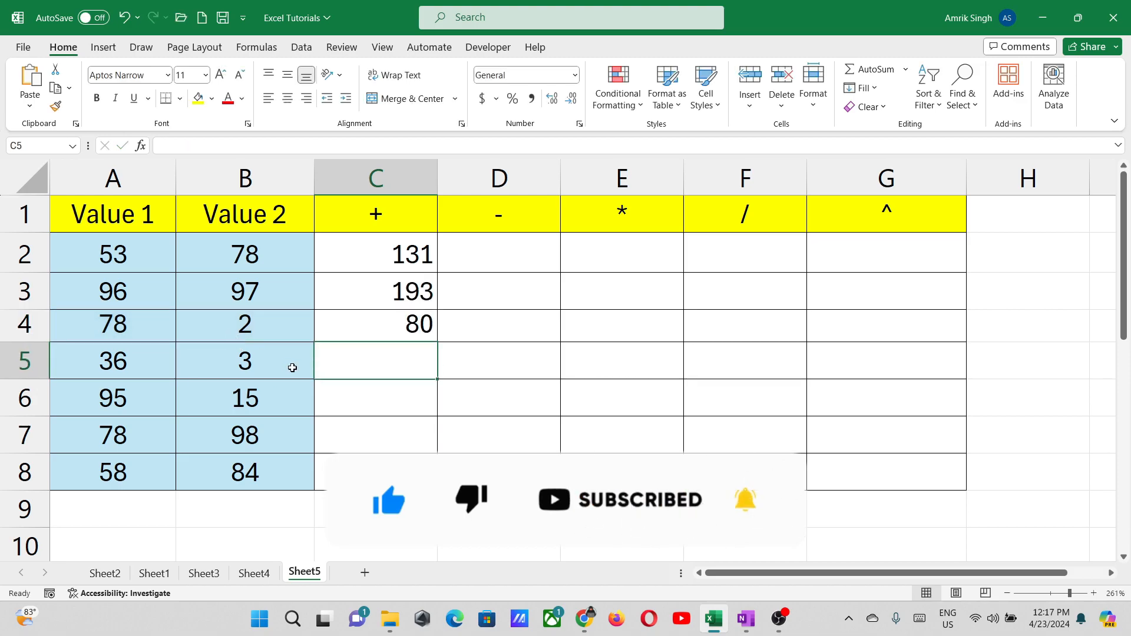
# Step: Add the row 5 values in cell C5 with =A5+B5, picking both referenced cells from the sheet
pyautogui.write('=')
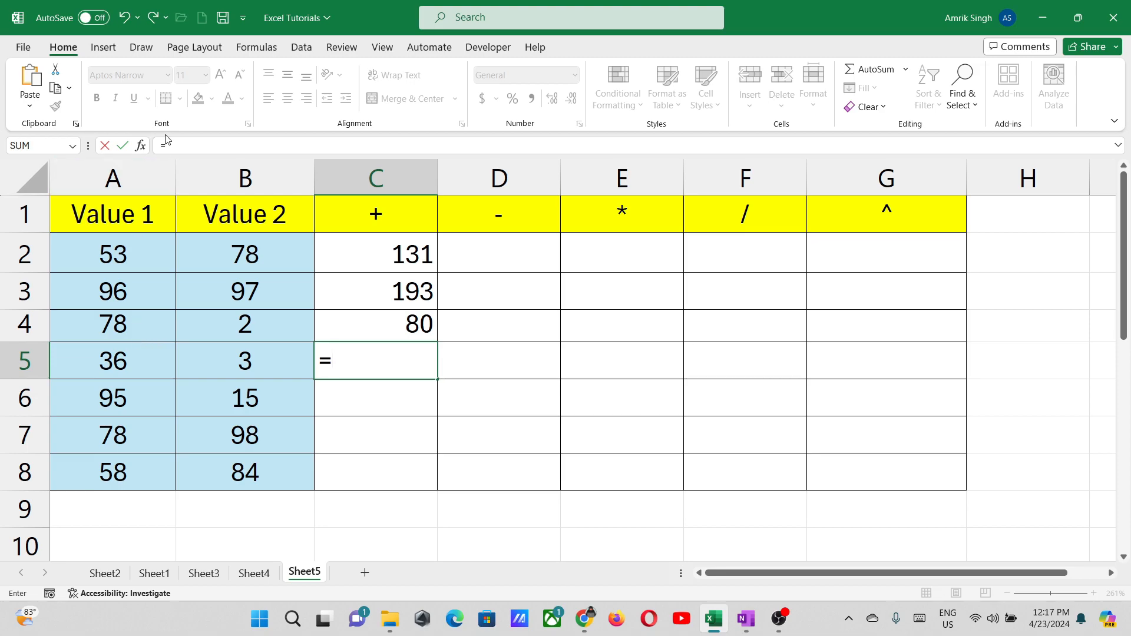
pyautogui.click(129, 358)
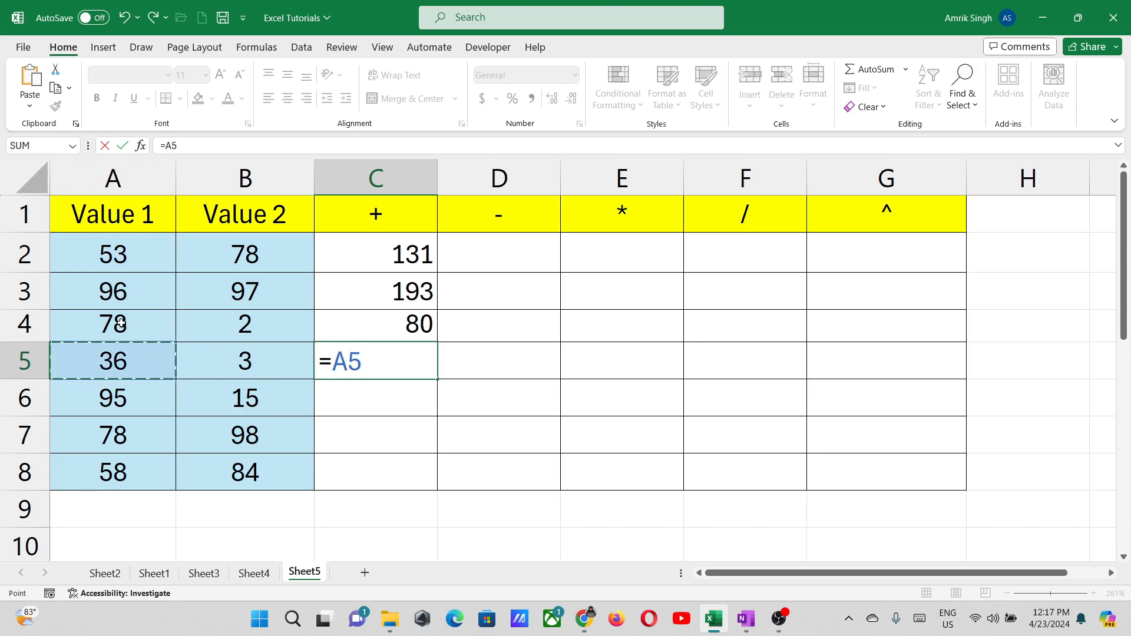
pyautogui.write('+')
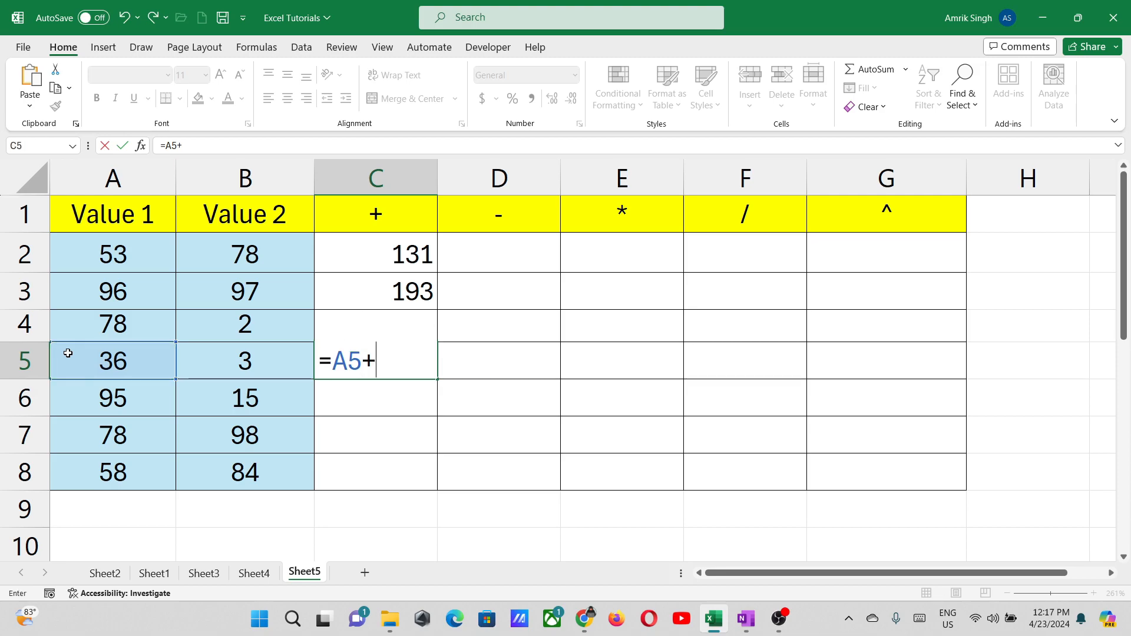
pyautogui.click(228, 364)
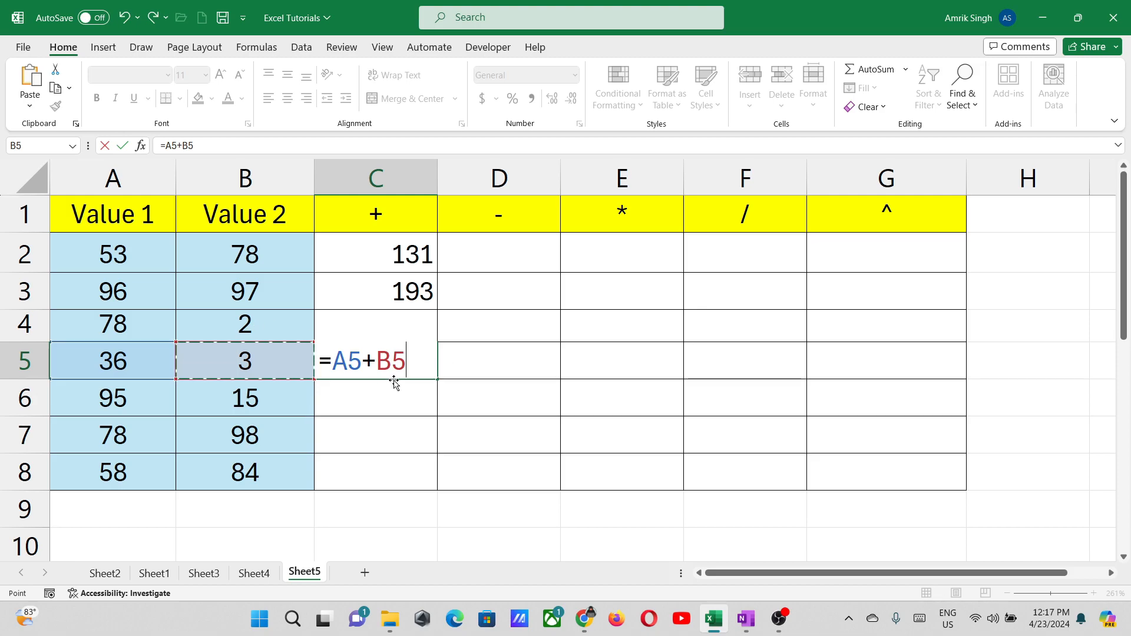
pyautogui.press('Return')
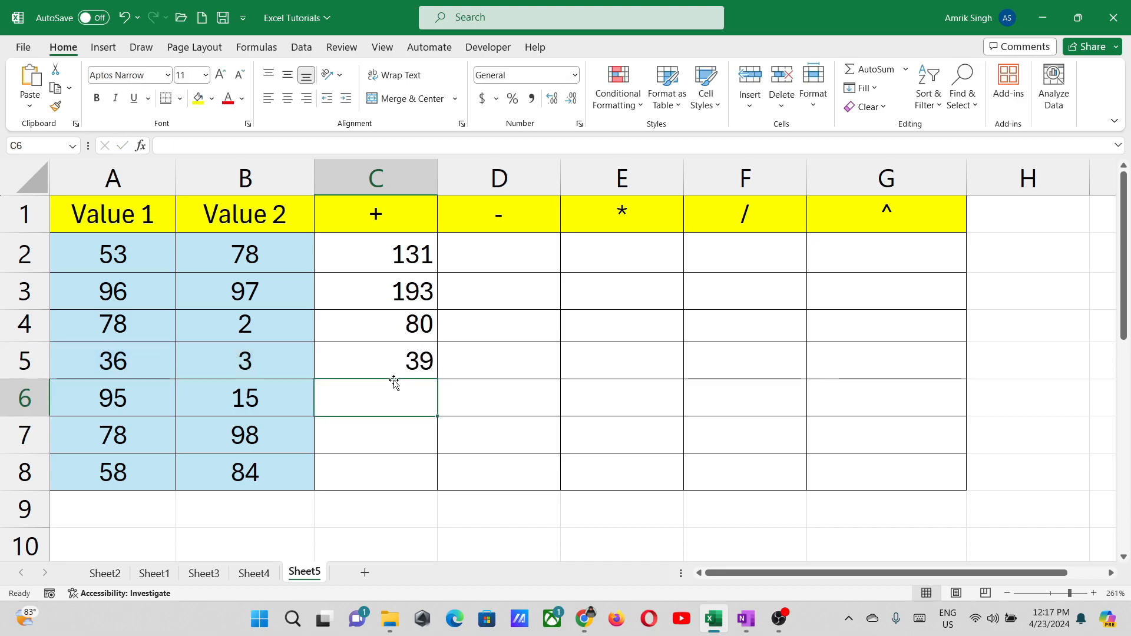
# Step: Enter the subtraction formula =53-78 with literal numbers in cell D2
pyautogui.click(368, 251)
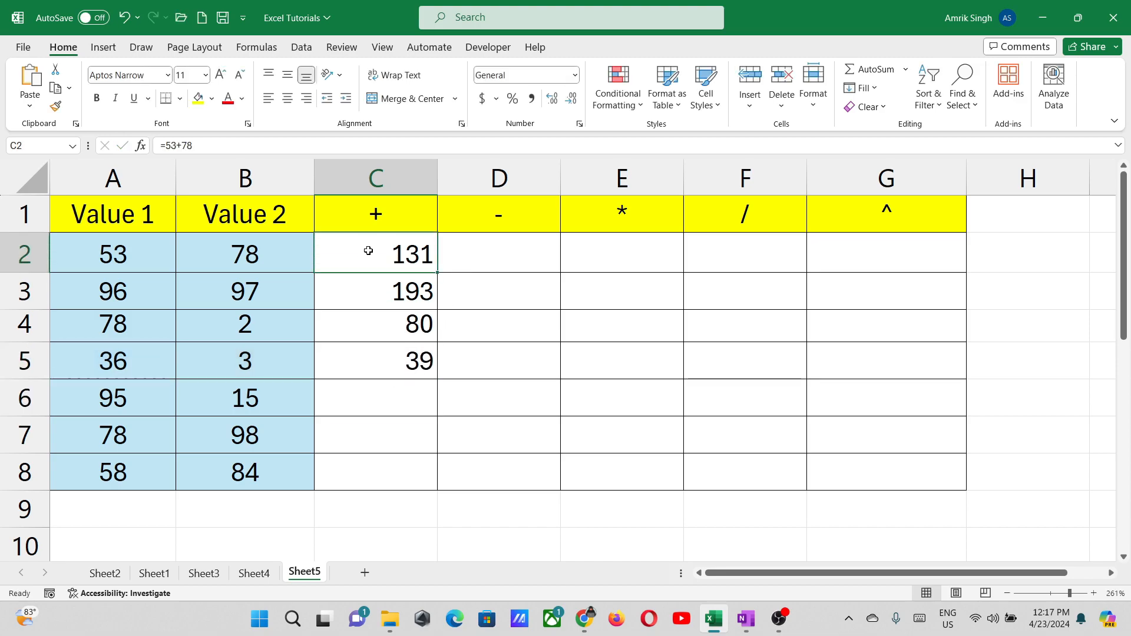
pyautogui.click(374, 215)
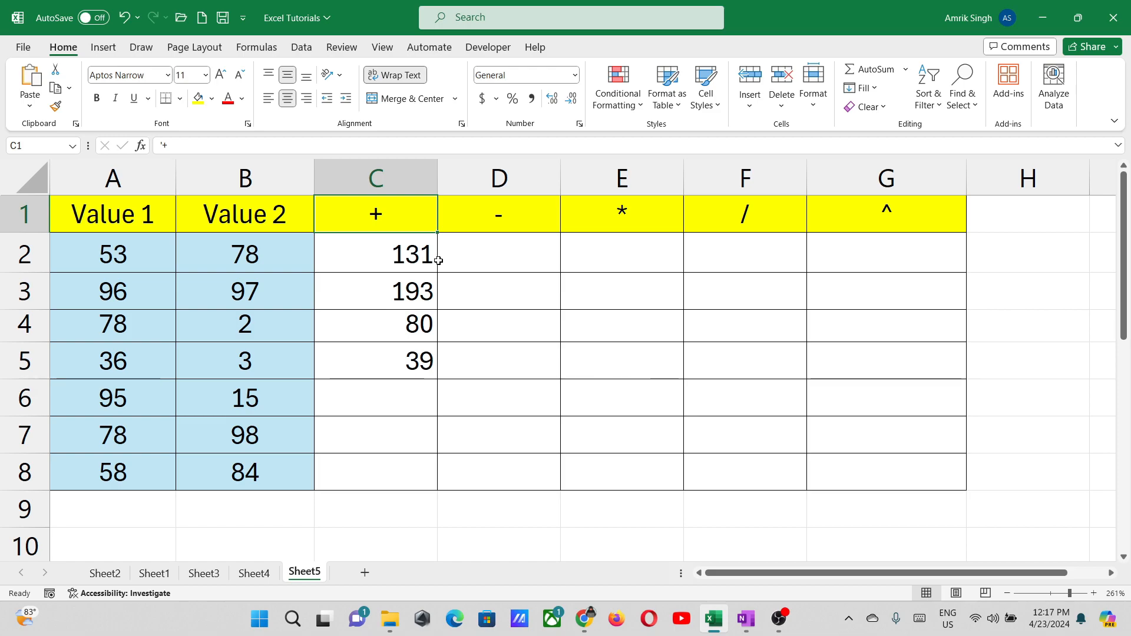
pyautogui.click(479, 252)
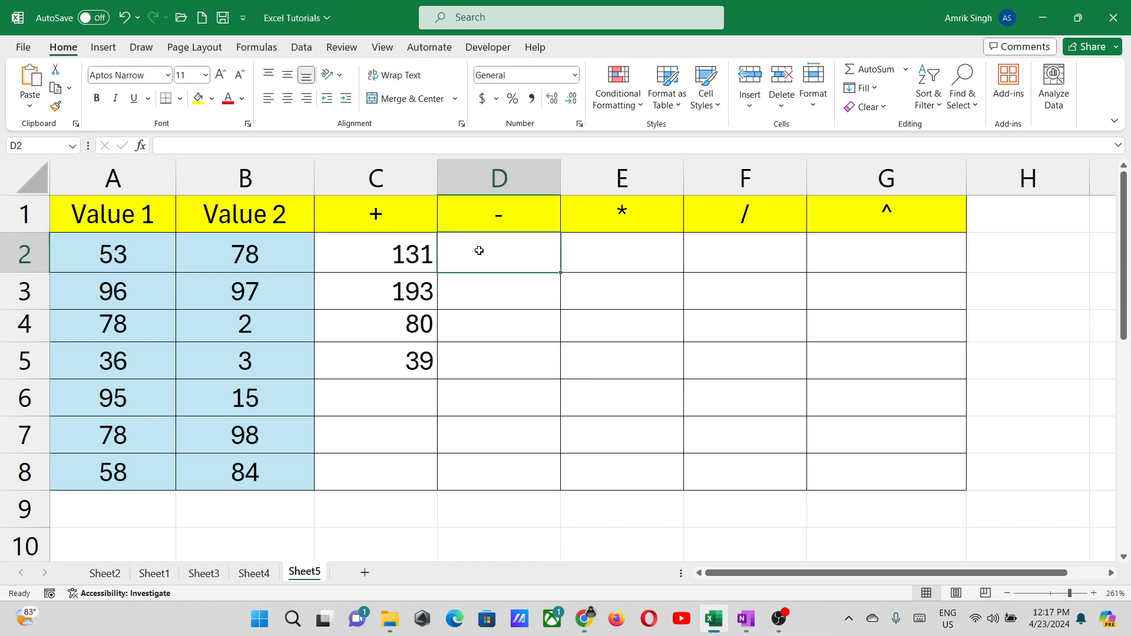
pyautogui.write('=')
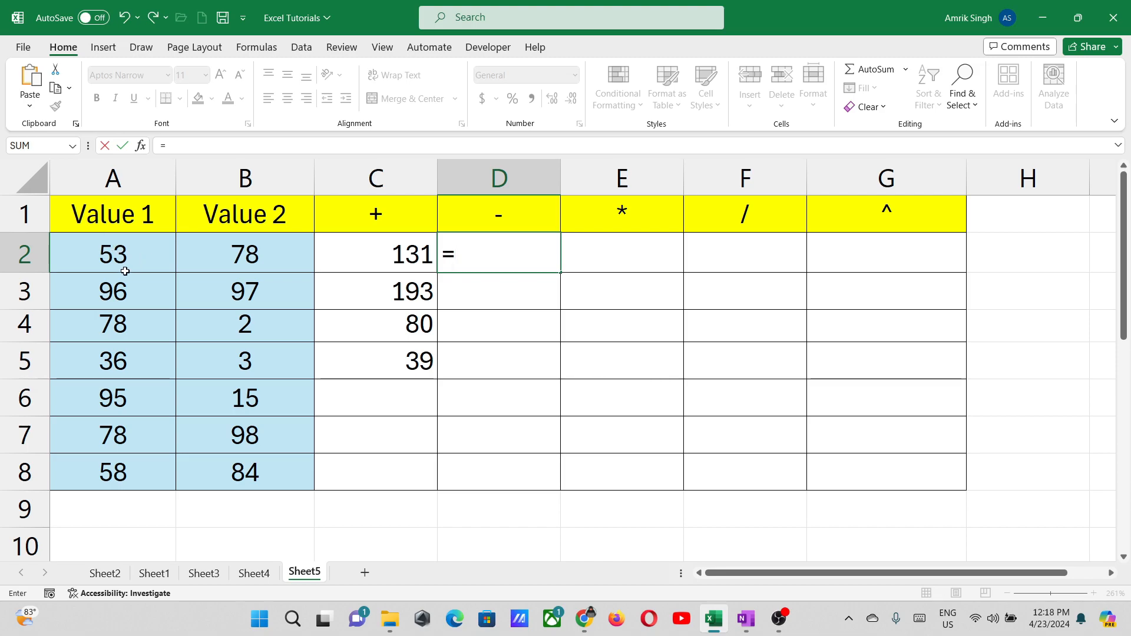
pyautogui.write('53-78')
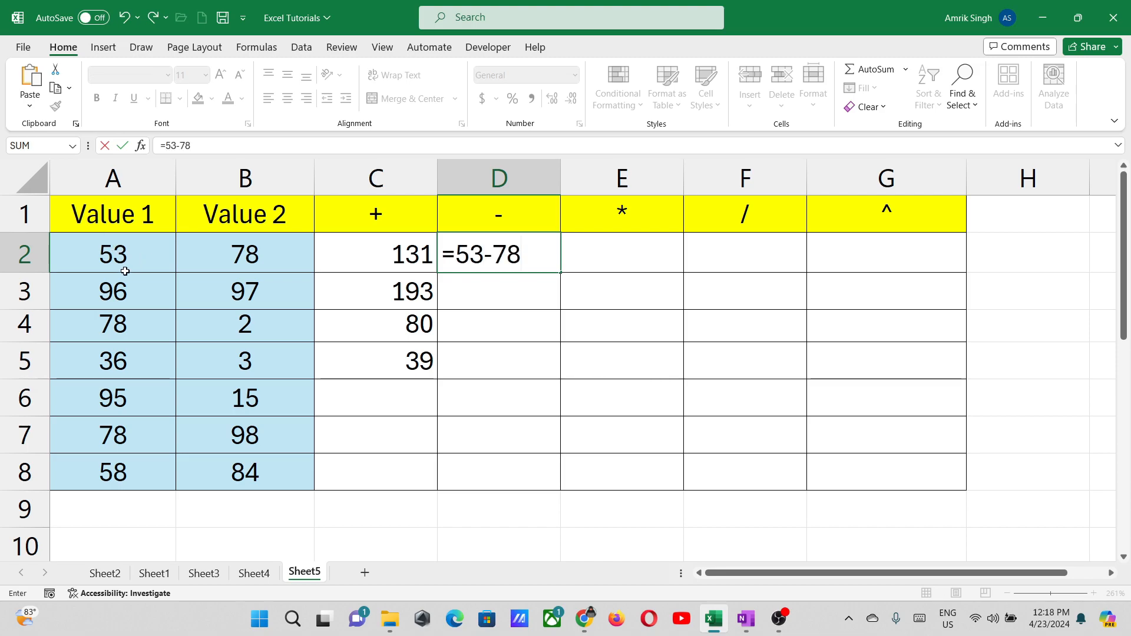
pyautogui.press('Return')
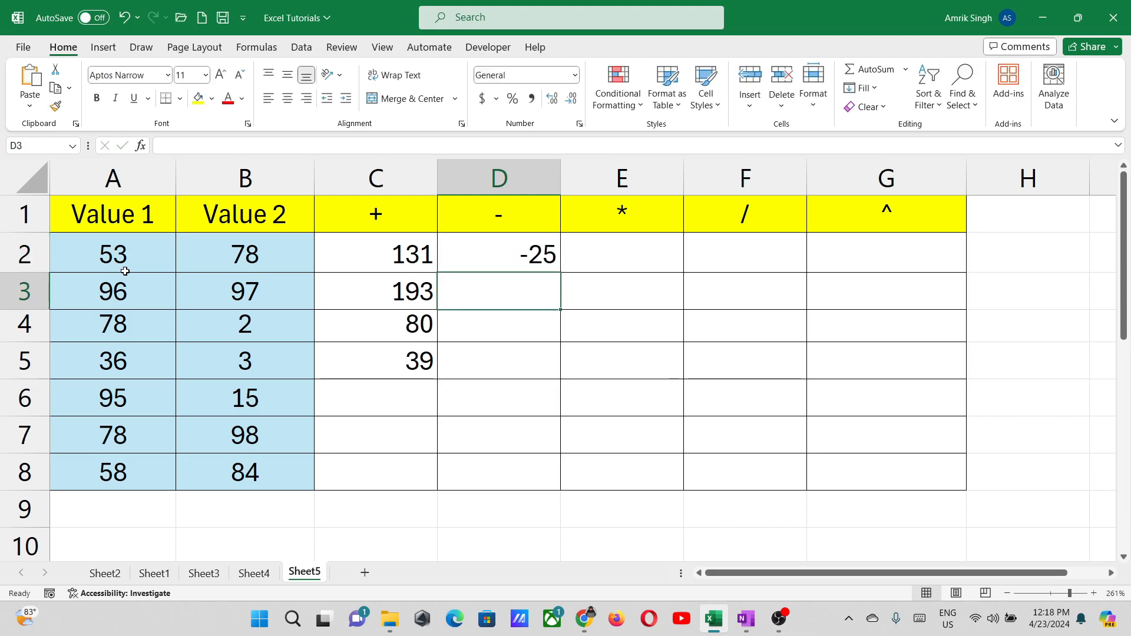
# Step: Enter the subtraction formulas =96-97 in cell D3 and =A4-B4 in cell D4
pyautogui.write('=')
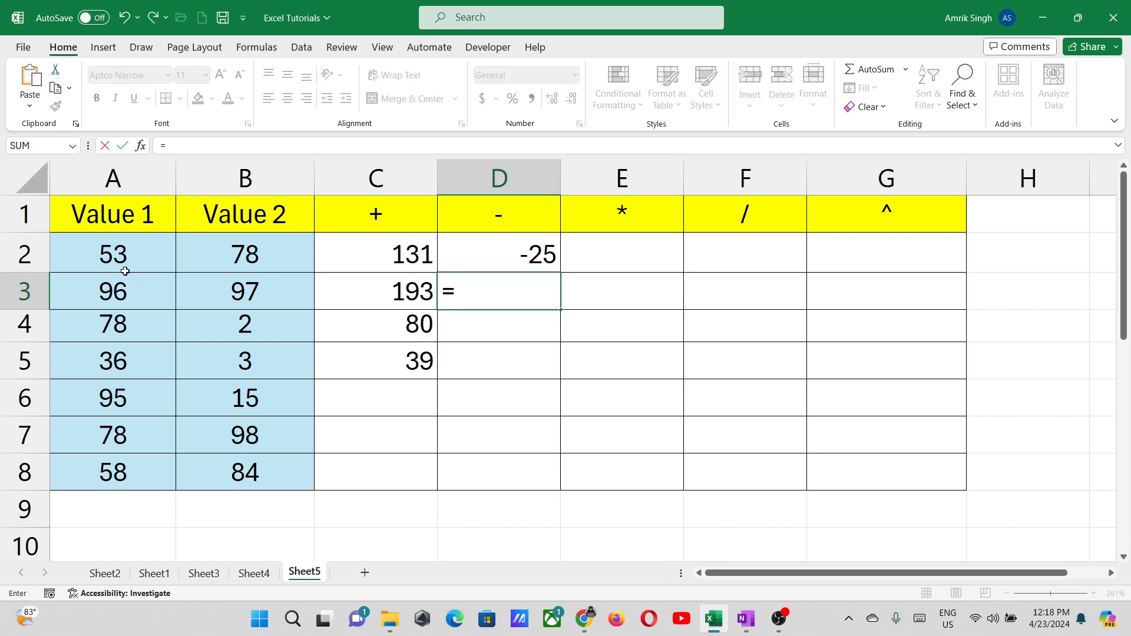
pyautogui.write('96-97')
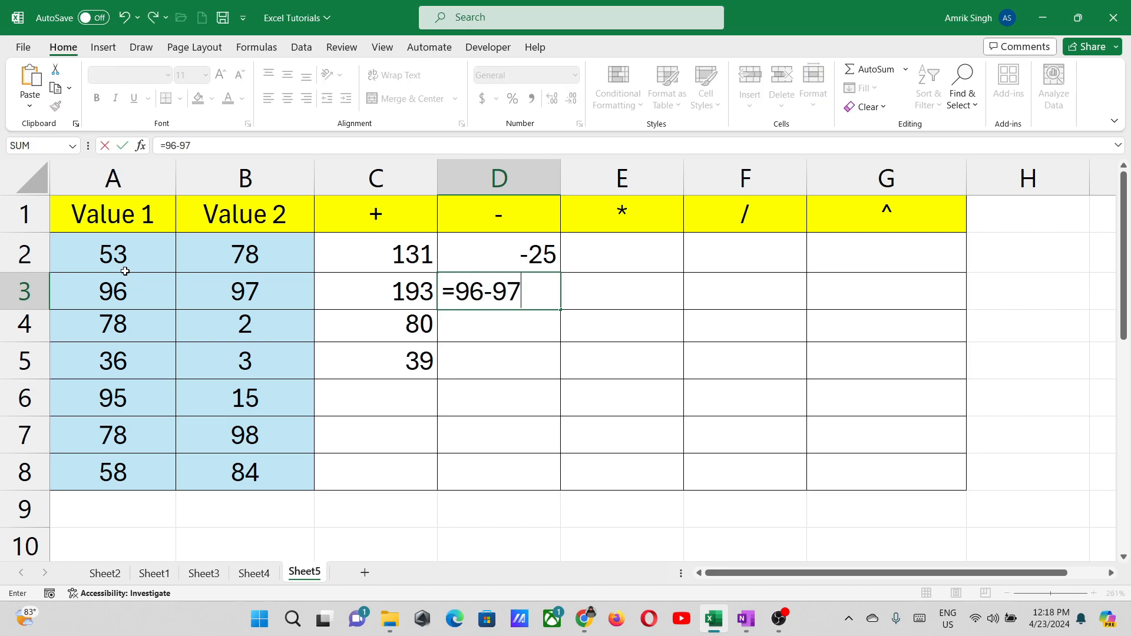
pyautogui.press('Return')
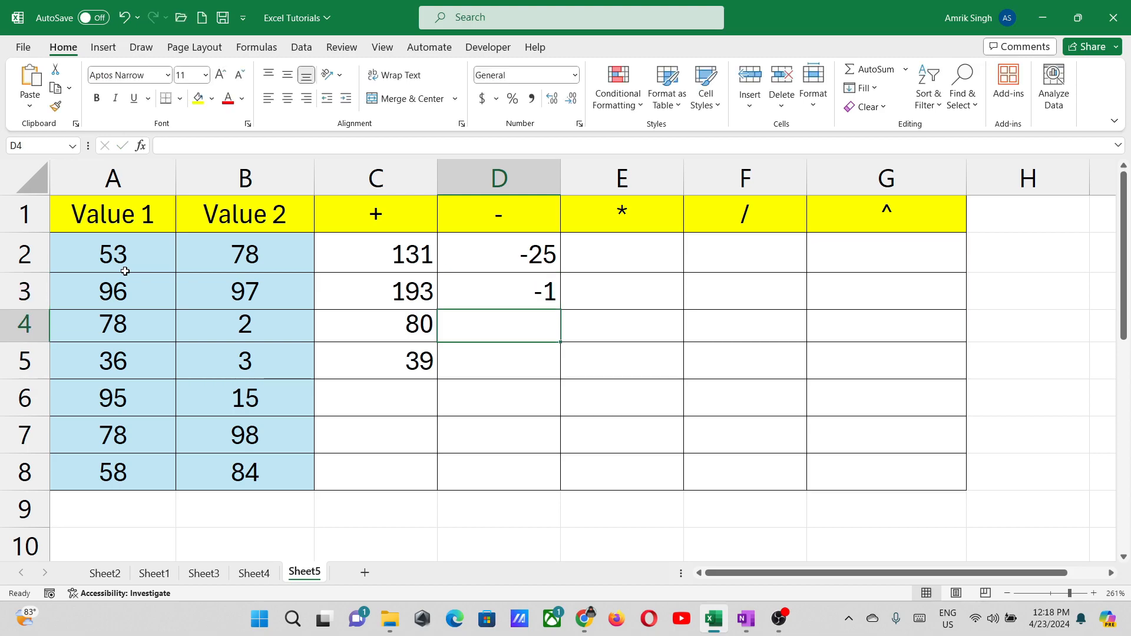
pyautogui.write('=')
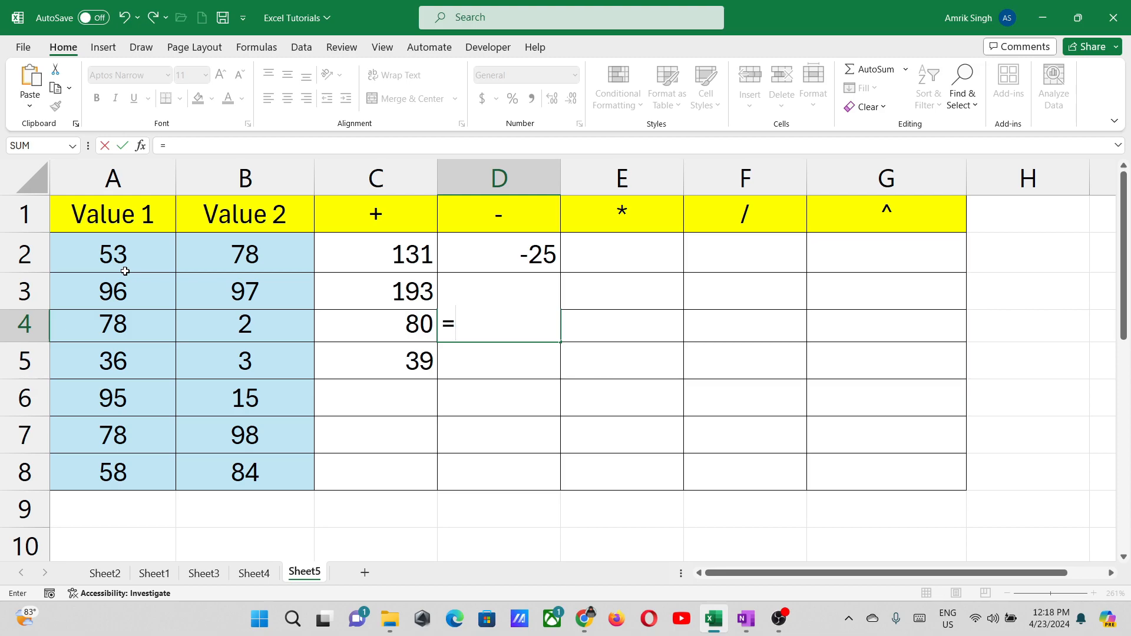
pyautogui.write('a4-b4')
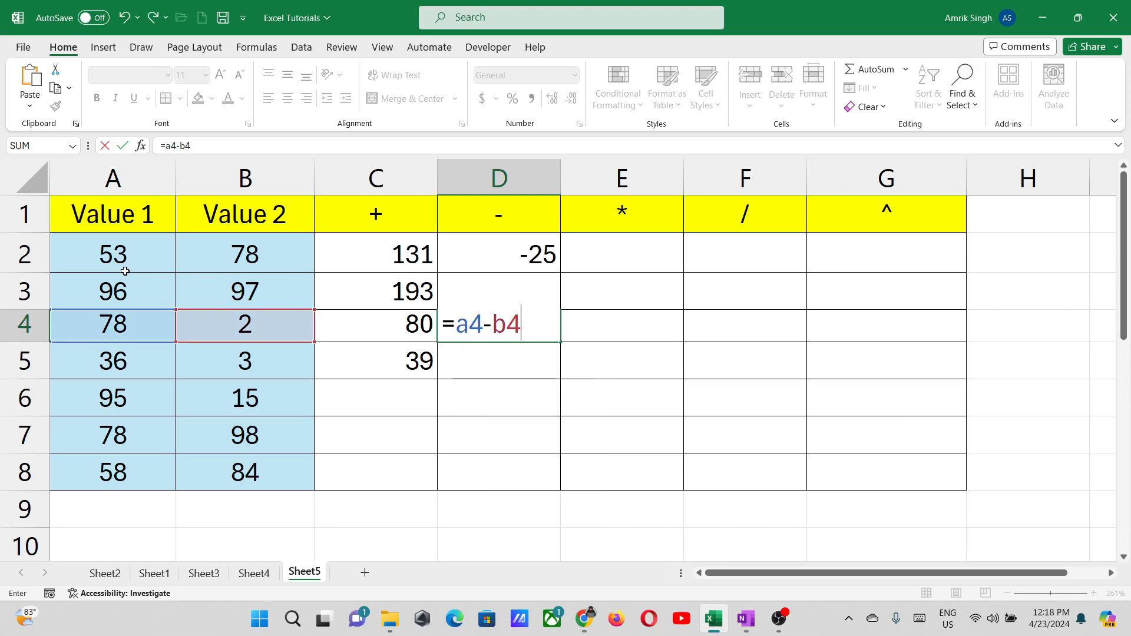
pyautogui.press('Return')
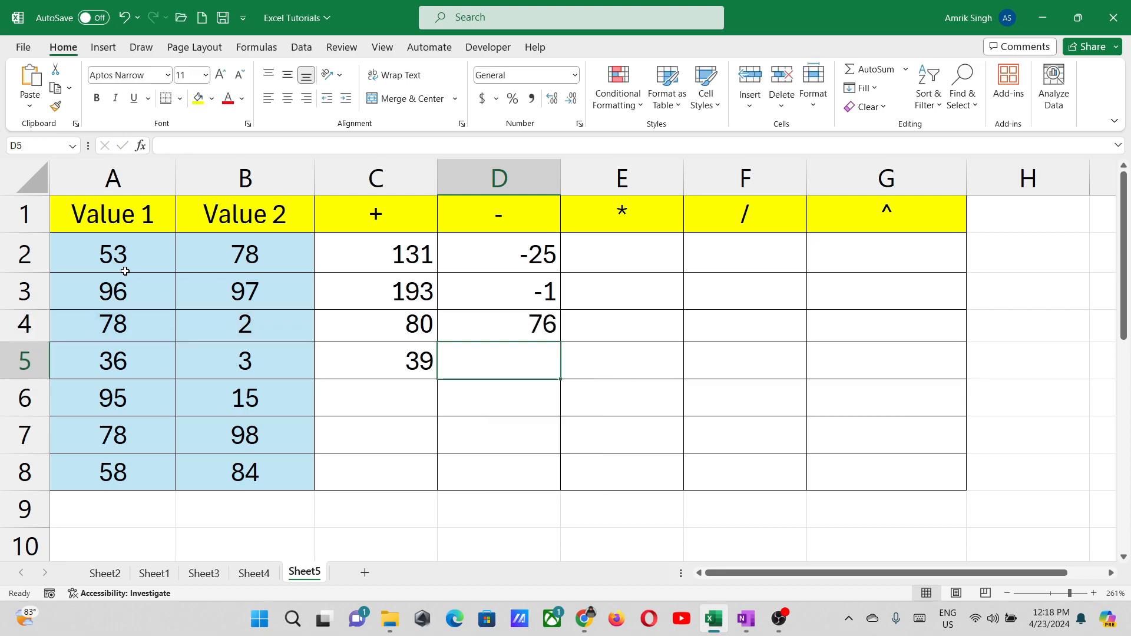
# Step: Subtract the row 5 values in cell D5 with =A5-B5, picking both referenced cells from the sheet
pyautogui.write('=')
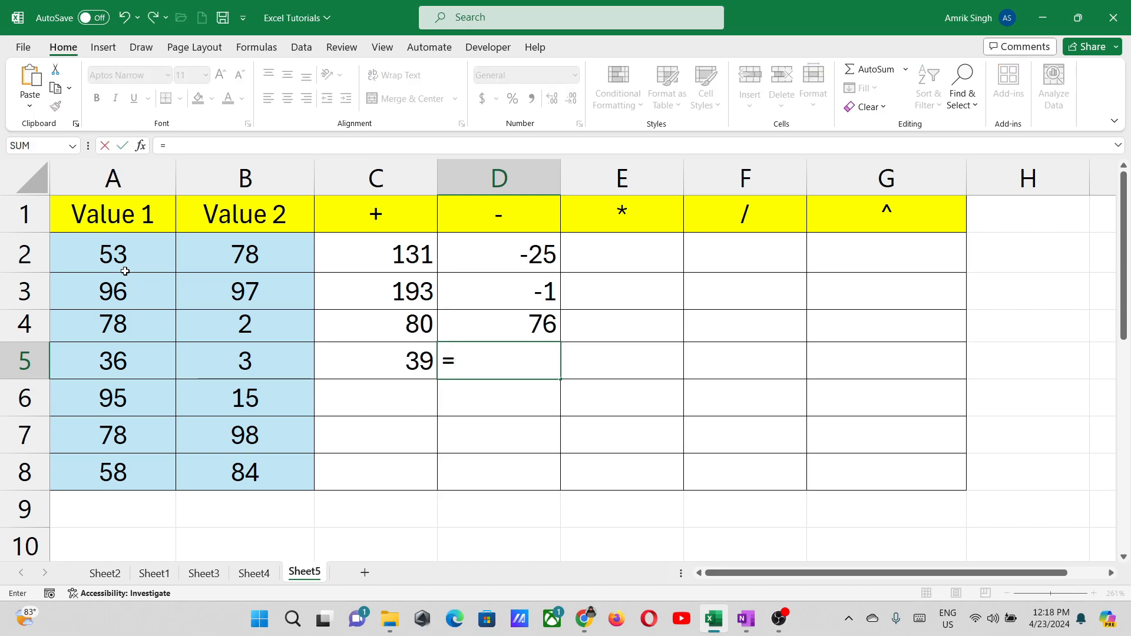
pyautogui.click(124, 367)
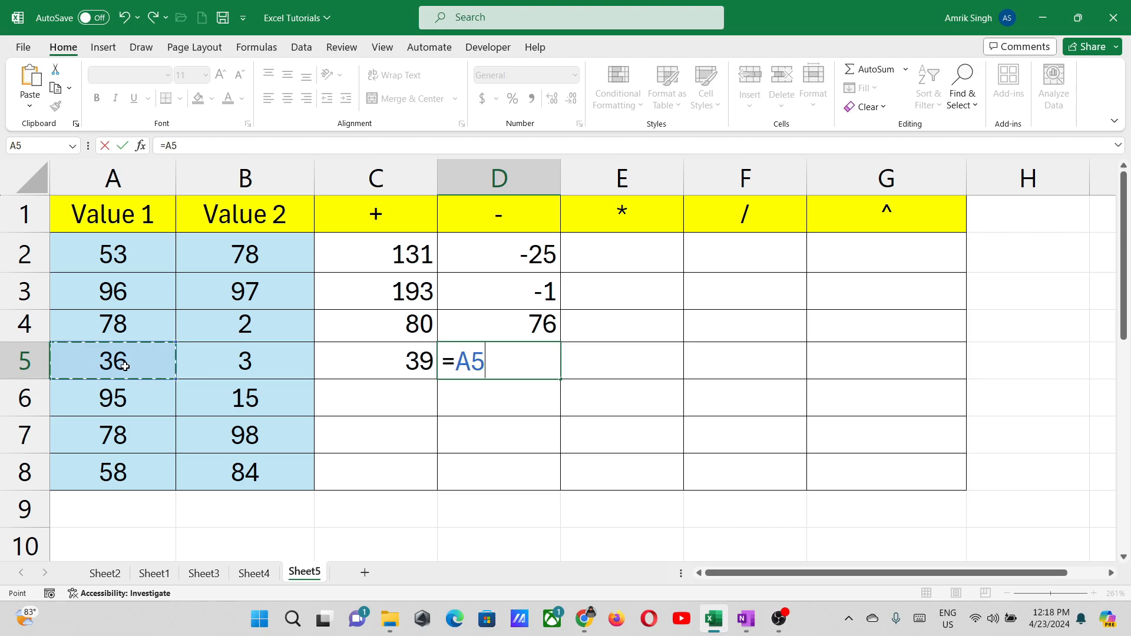
pyautogui.write('-')
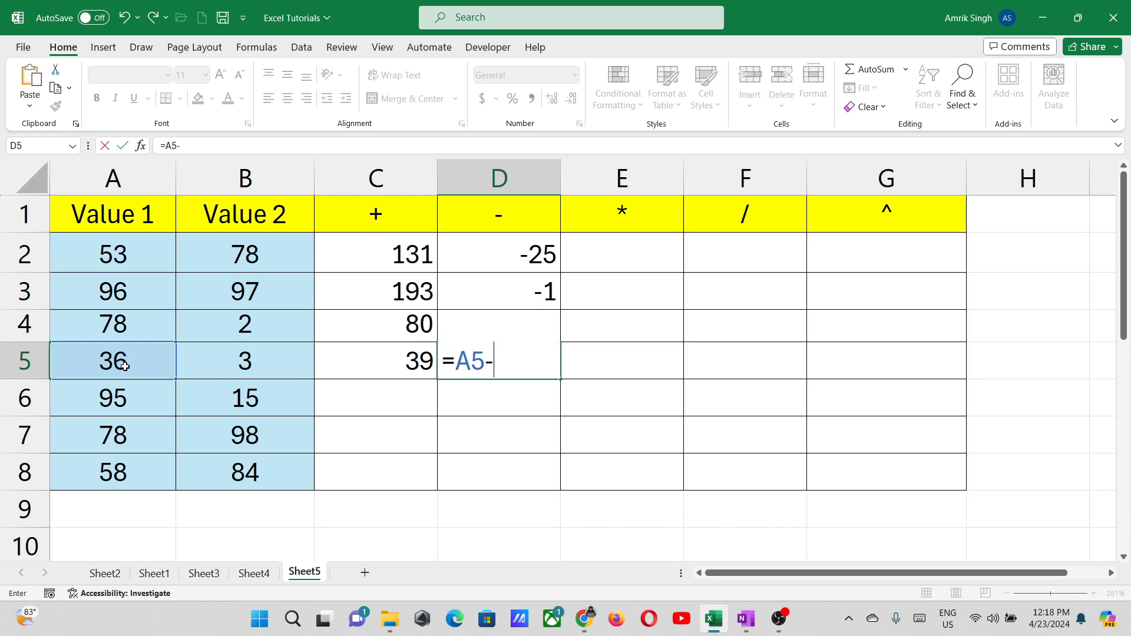
pyautogui.click(236, 362)
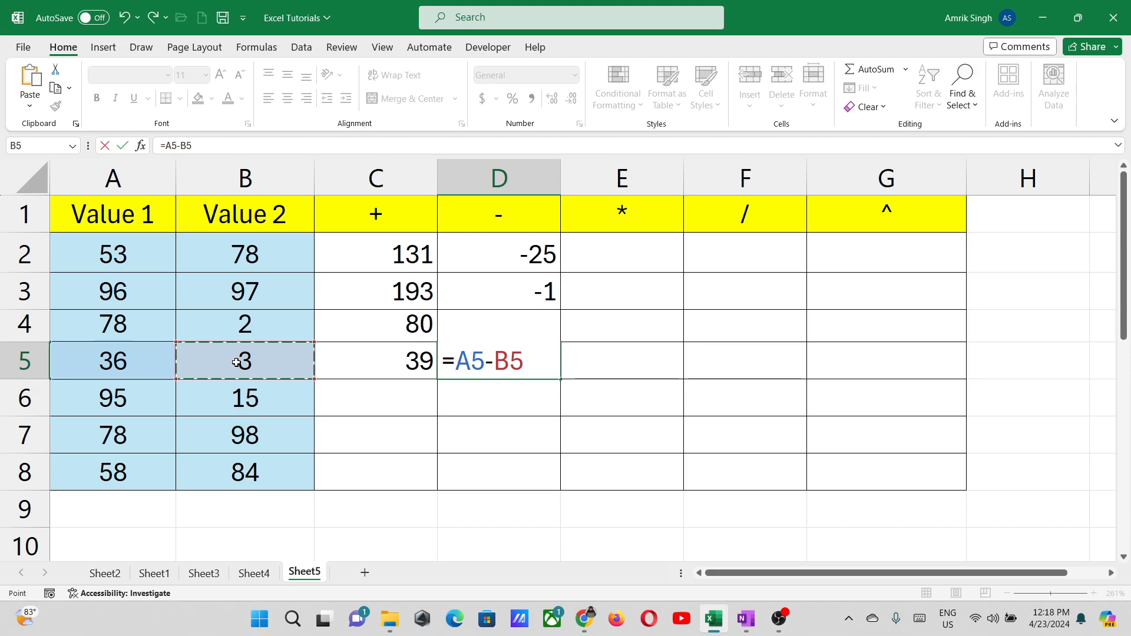
pyautogui.press('Return')
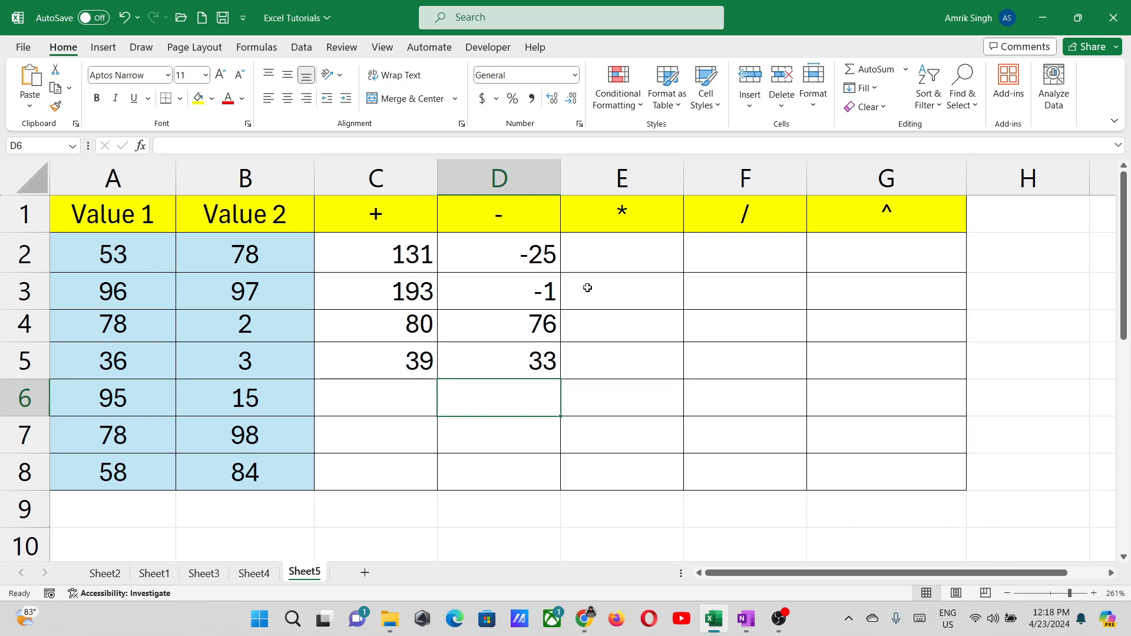
# Step: Enter the multiplication formulas =53*78 in cell E2 and =96*97 in cell E3, using literal numbers
pyautogui.click(606, 249)
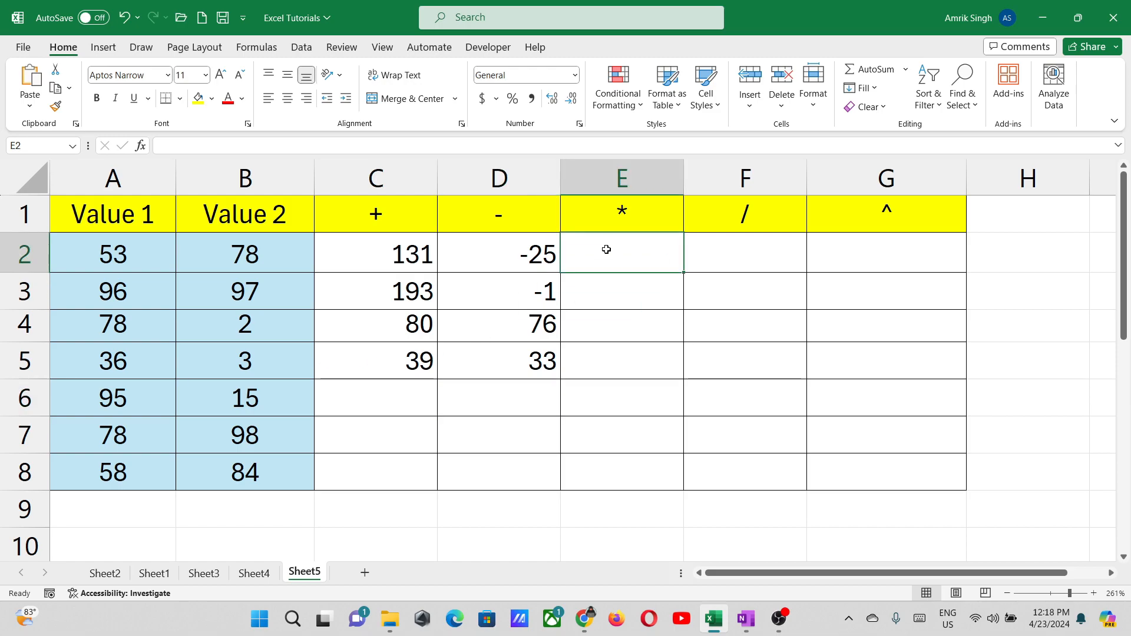
pyautogui.write('=53*')
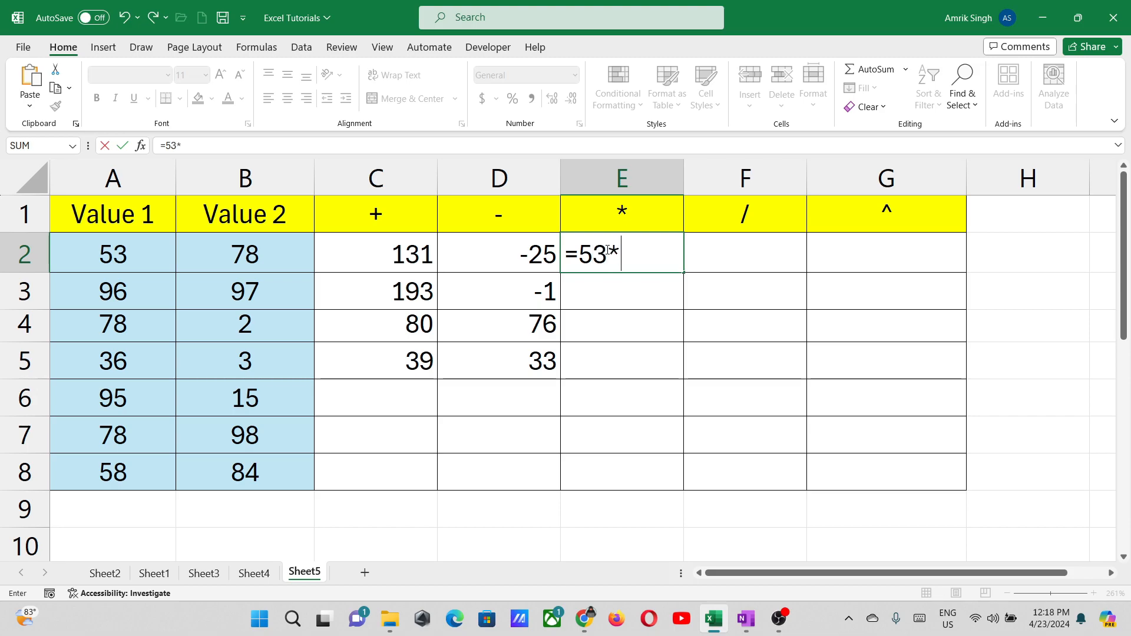
pyautogui.write('78')
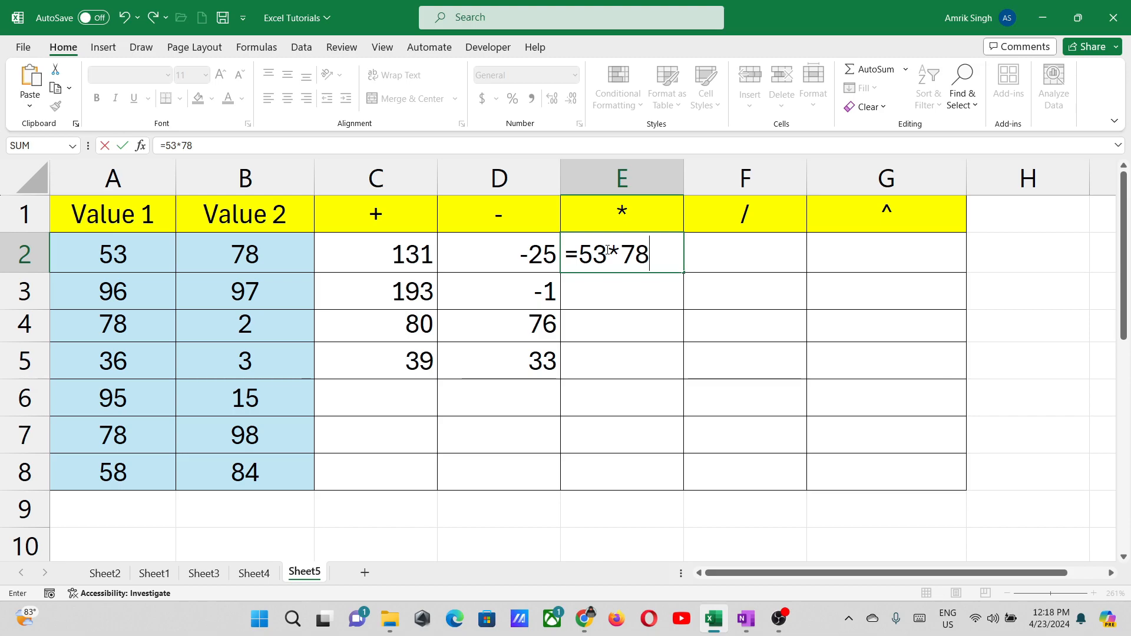
pyautogui.press('Return')
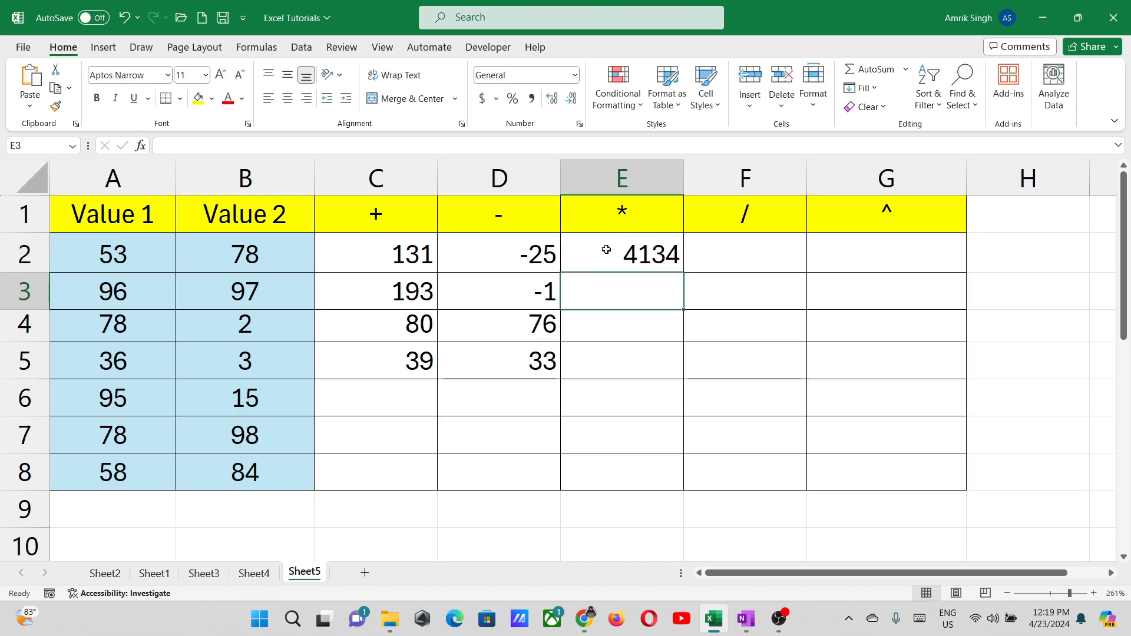
pyautogui.write('=')
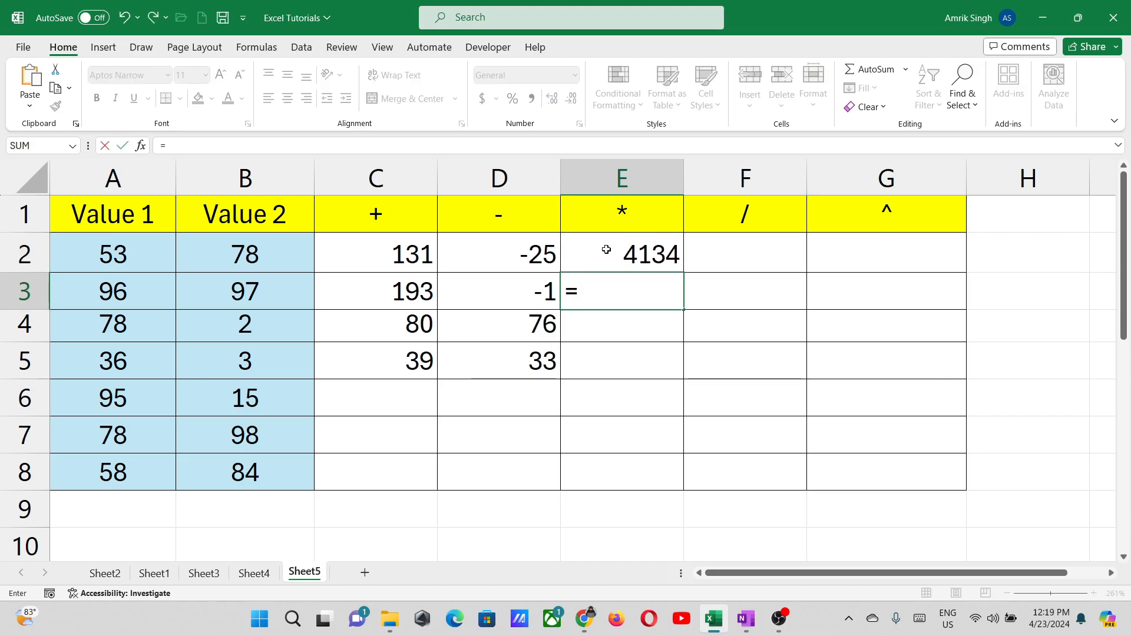
pyautogui.write('96')
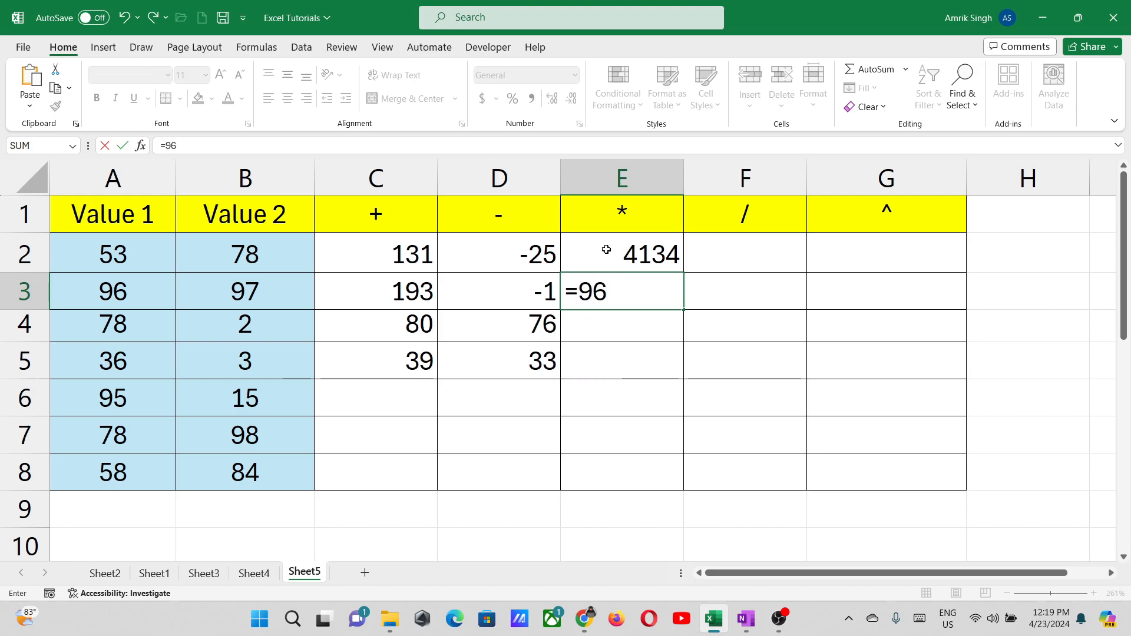
pyautogui.write('*97')
pyautogui.press('Return')
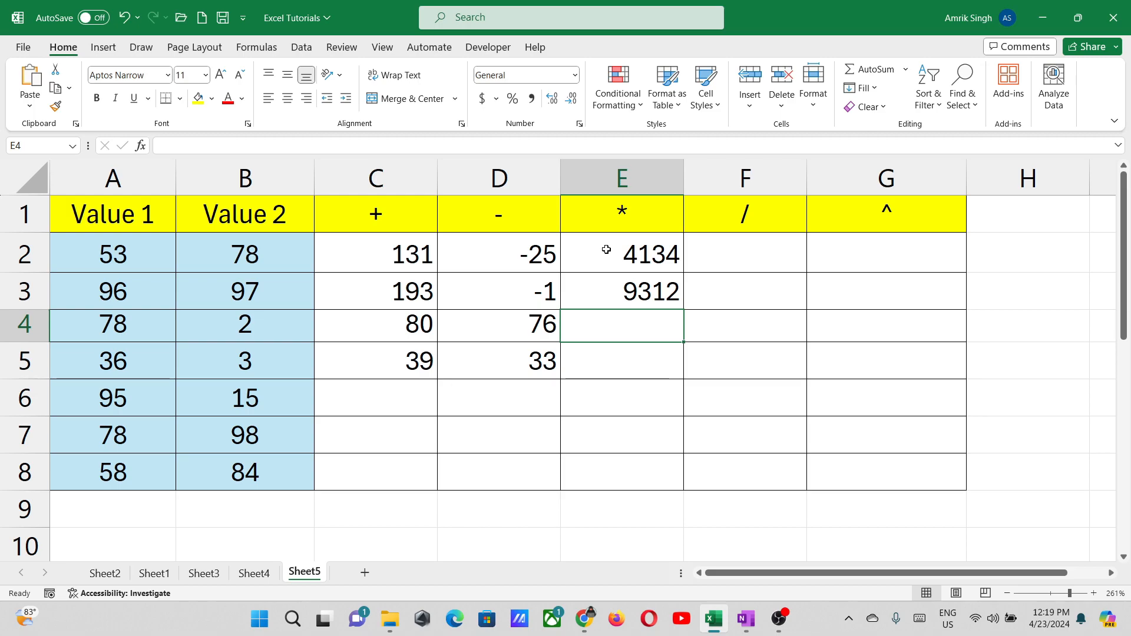
# Step: Multiply the row 4 values in cell E4 using cell references, with the formula =A4*B4
pyautogui.write('=')
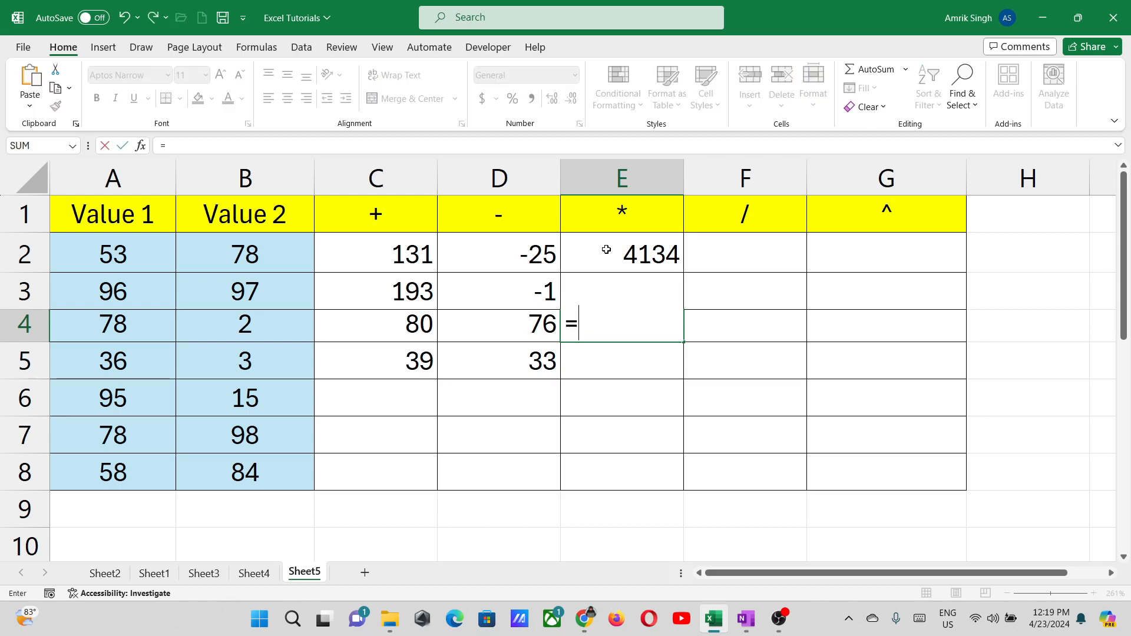
pyautogui.write('a4')
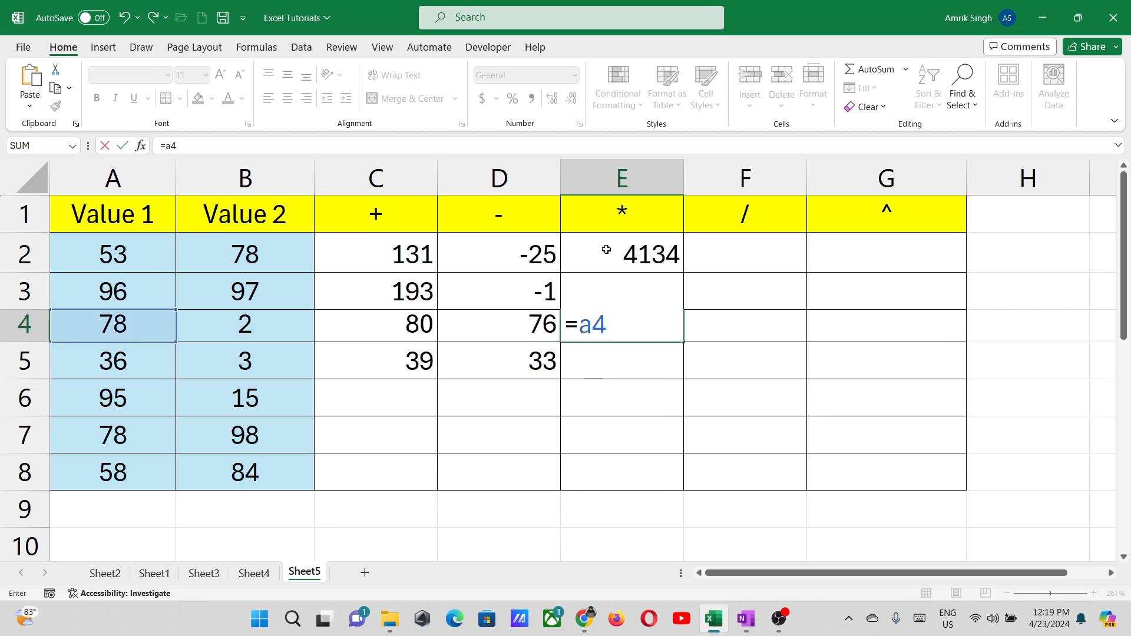
pyautogui.write('*')
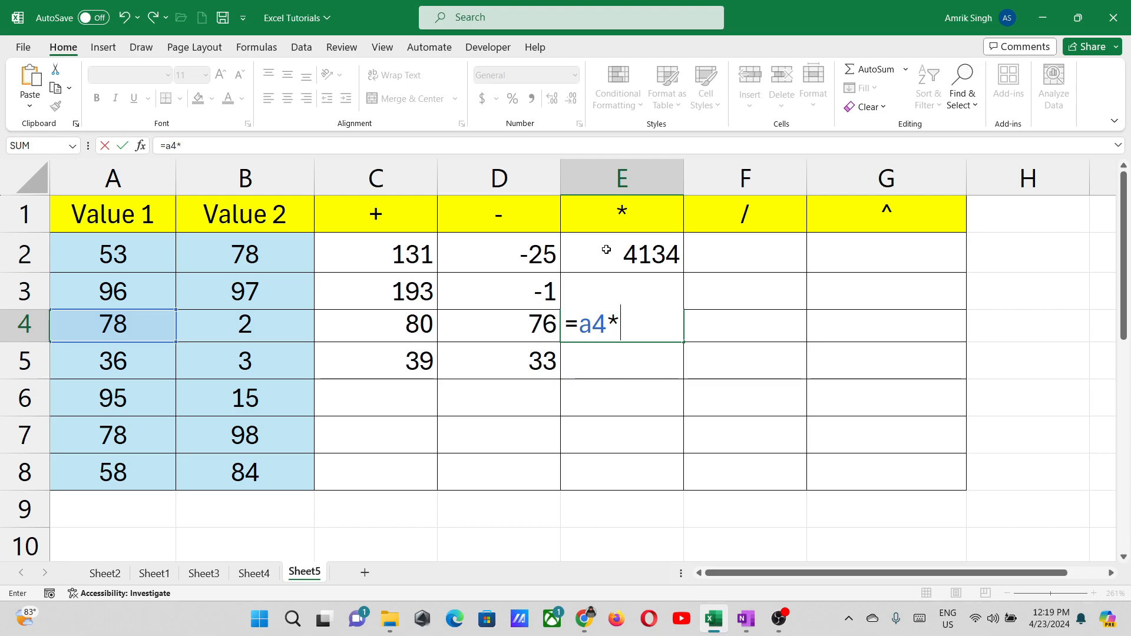
pyautogui.write('b2')
pyautogui.press('BackSpace')
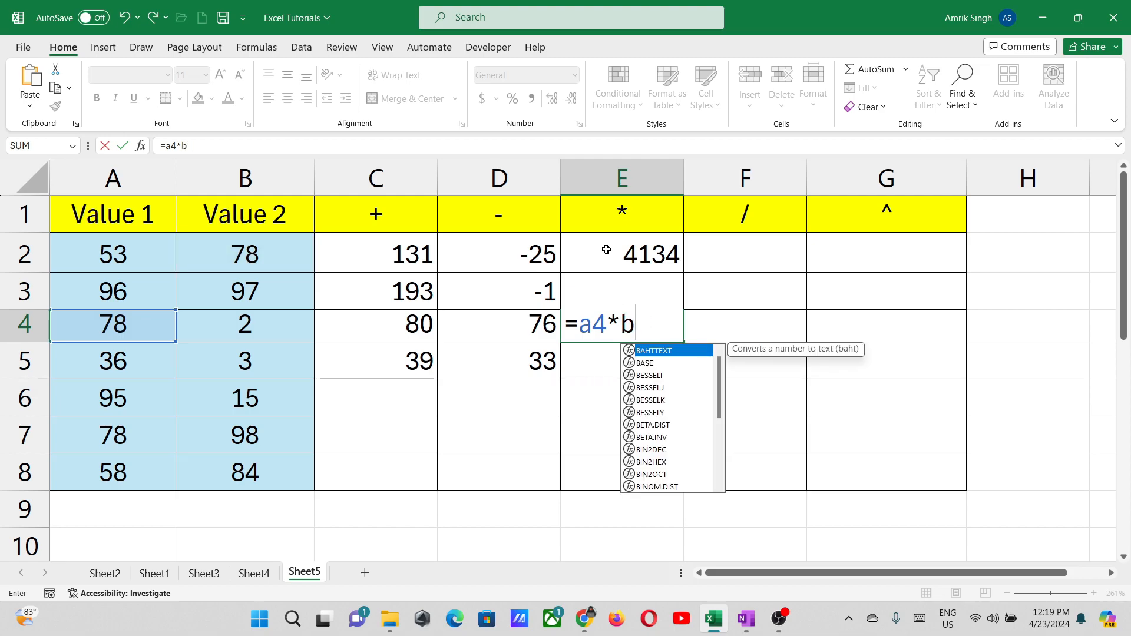
pyautogui.write('4')
pyautogui.press('Return')
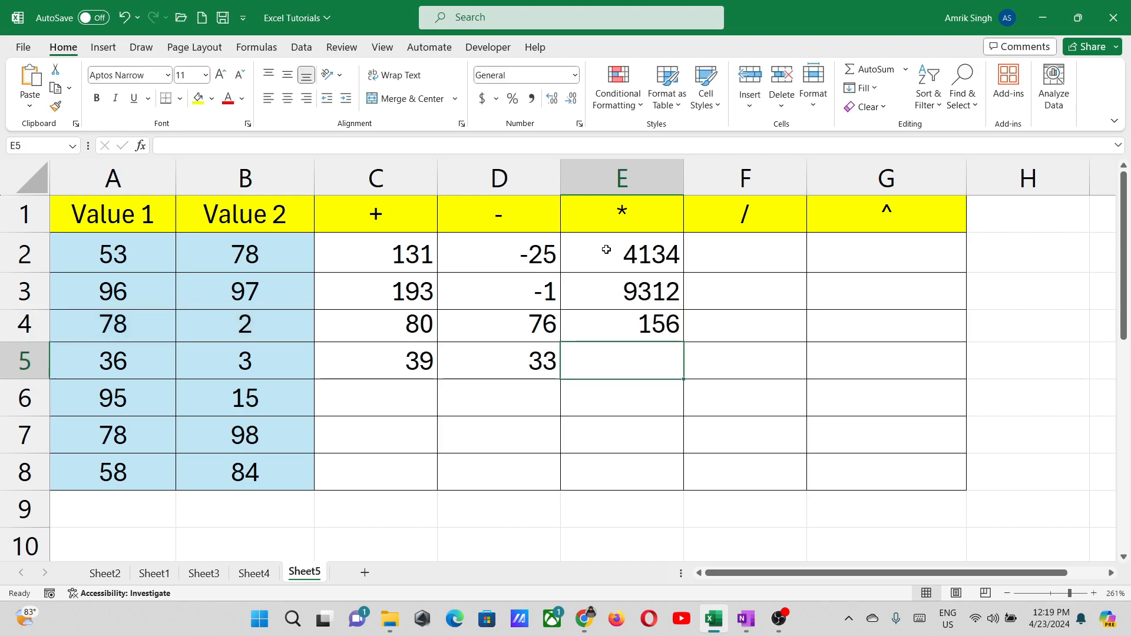
# Step: Multiply the row 5 values in cell E5 with =A5*B5, picking both referenced cells from the sheet
pyautogui.write('=')
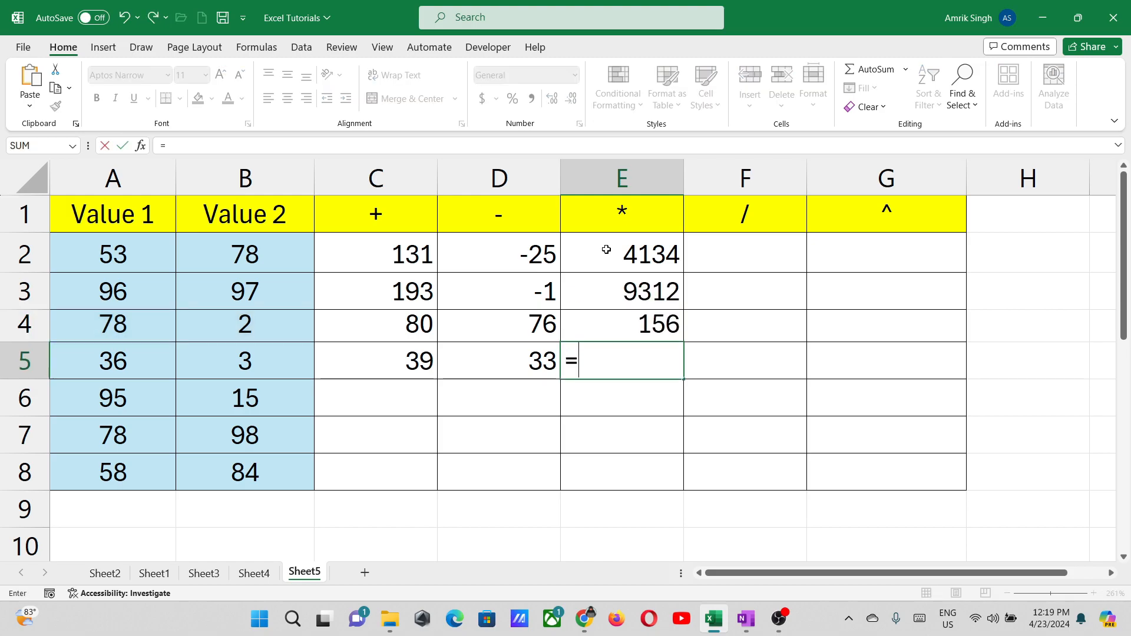
pyautogui.click(131, 355)
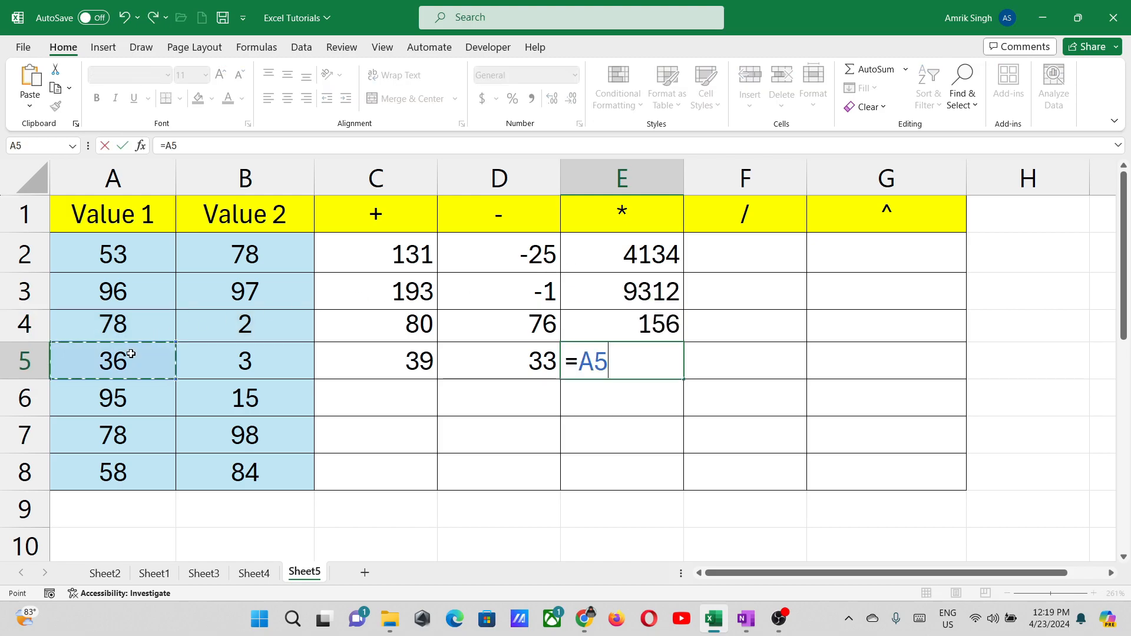
pyautogui.write('*')
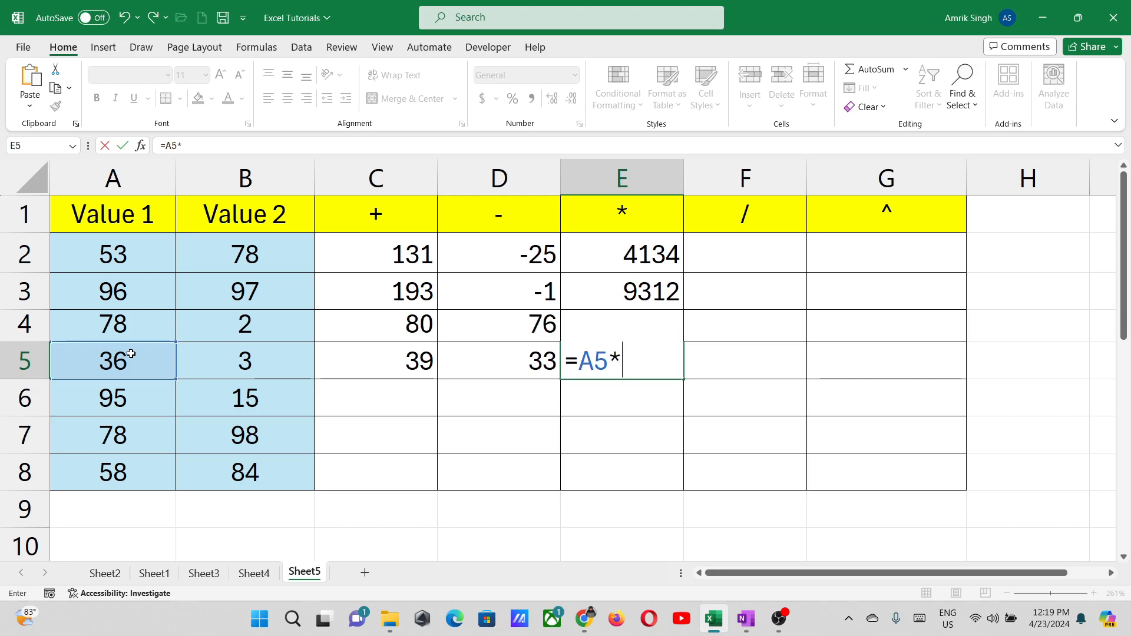
pyautogui.click(248, 365)
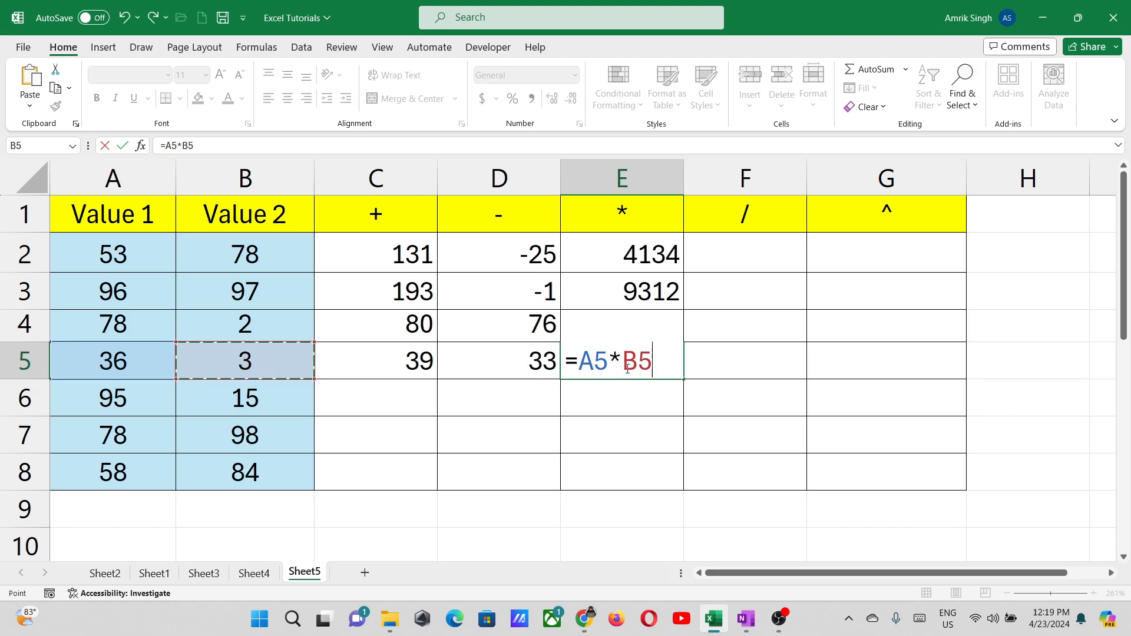
pyautogui.press('Return')
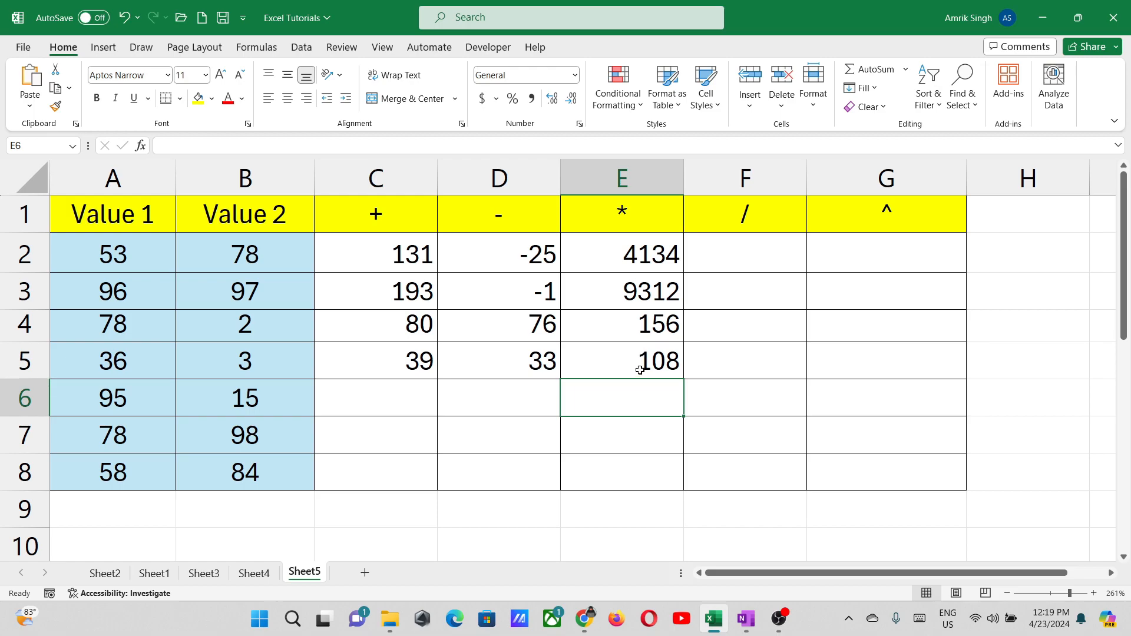
# Step: Enter the division formulas =53/78 in cell F2 and =96/97 in cell F3, using literal numbers
pyautogui.click(718, 251)
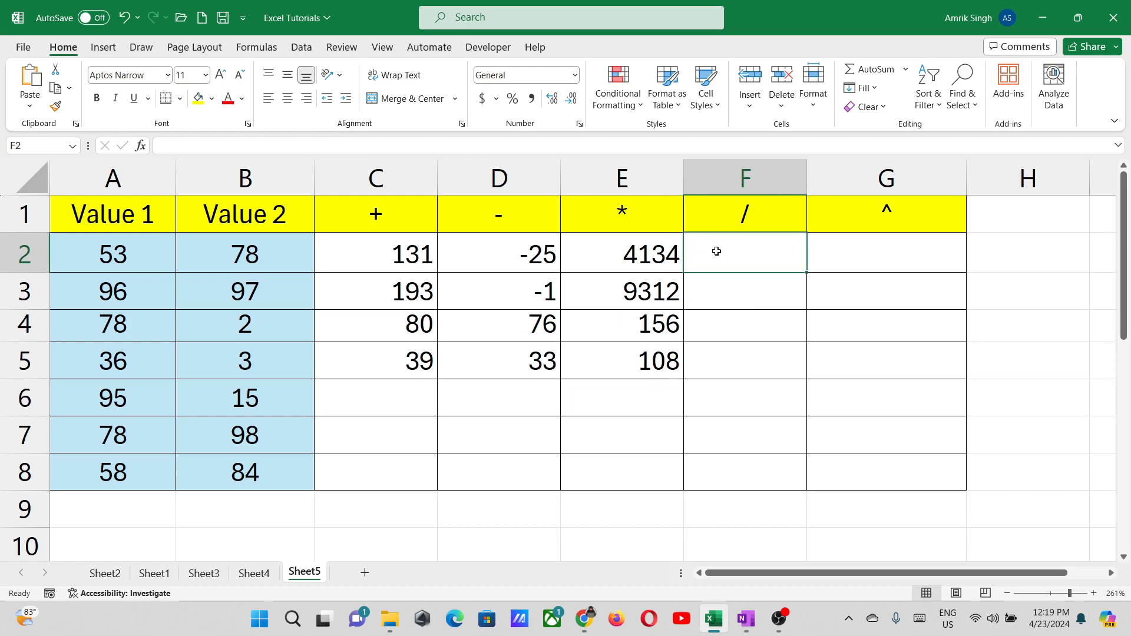
pyautogui.write('=5')
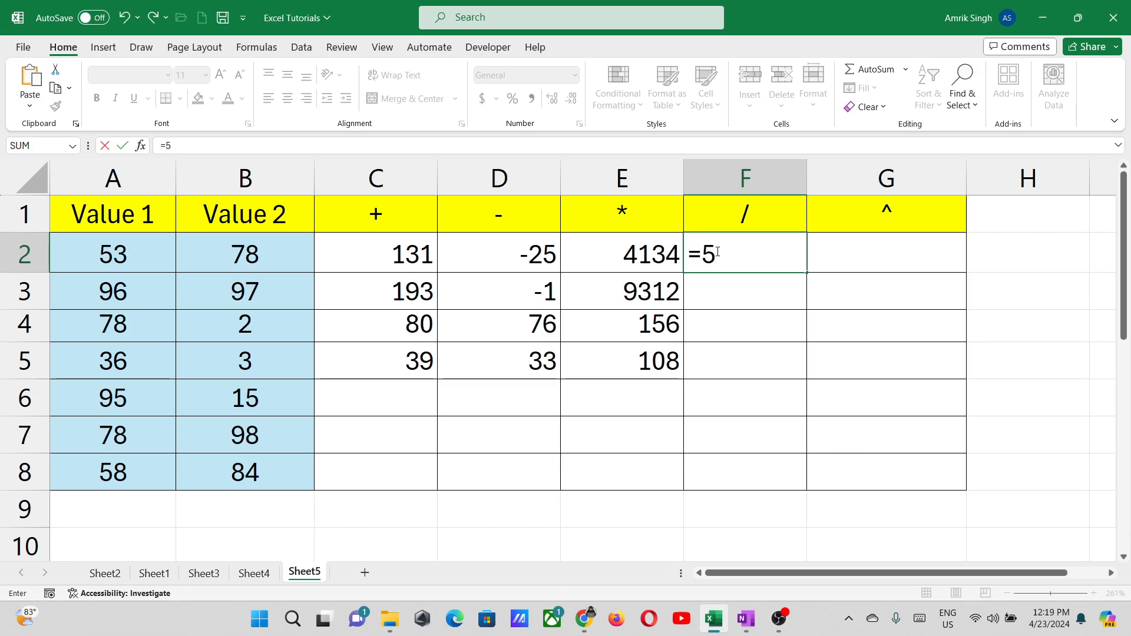
pyautogui.write('3/78')
pyautogui.press('Return')
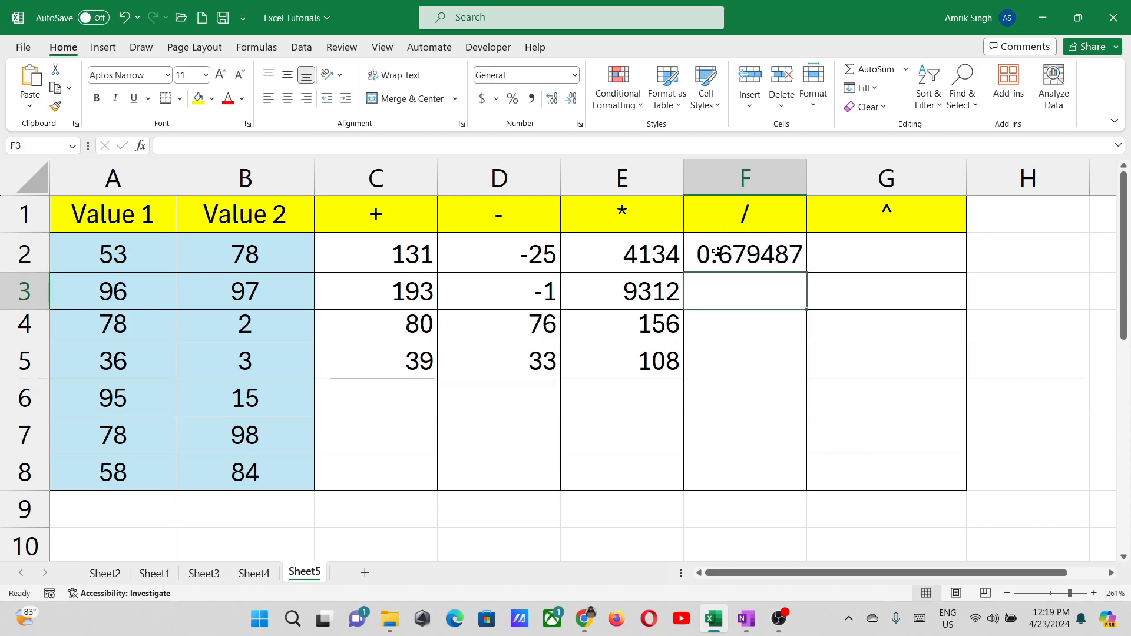
pyautogui.write('=')
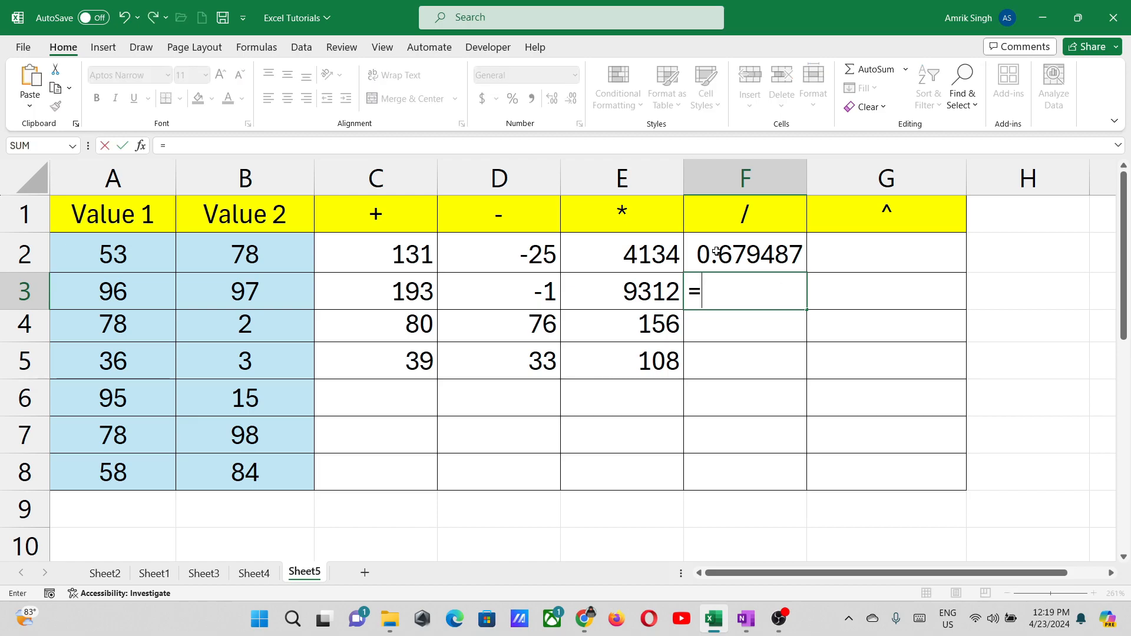
pyautogui.write('96/97')
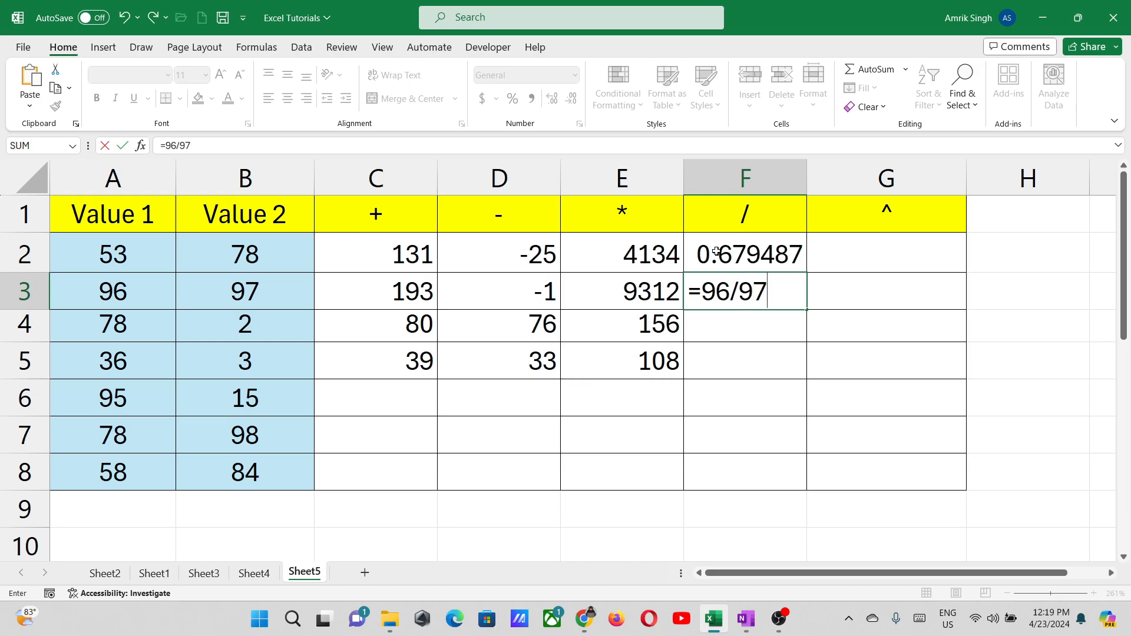
pyautogui.press('Return')
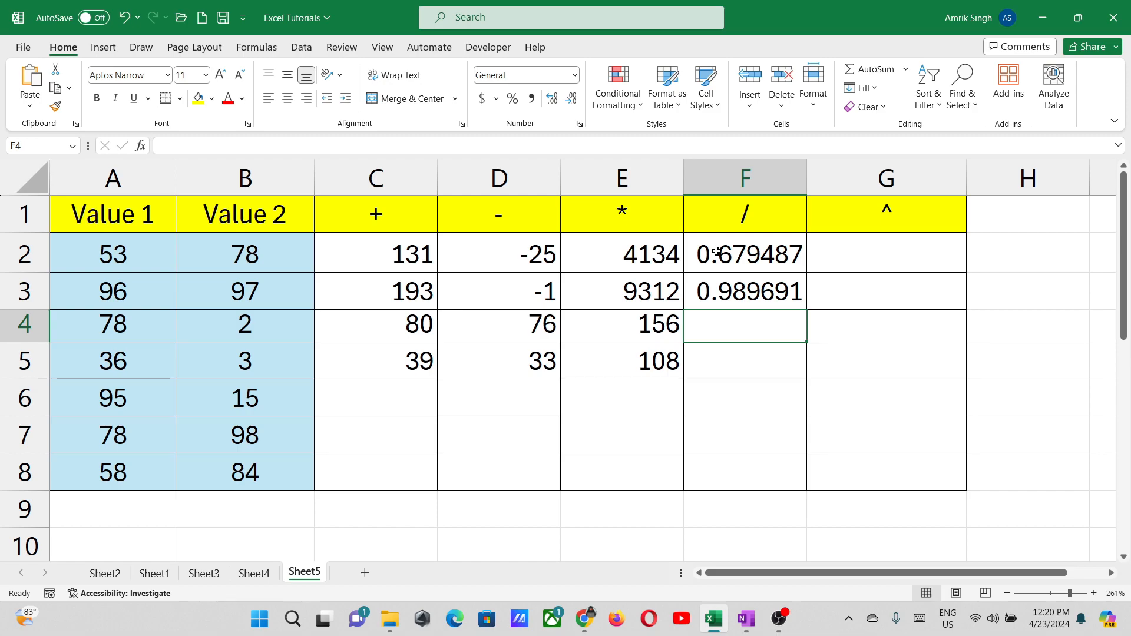
# Step: Enter the division formula =A4/B2 in cell F4 using cell references
pyautogui.write('=')
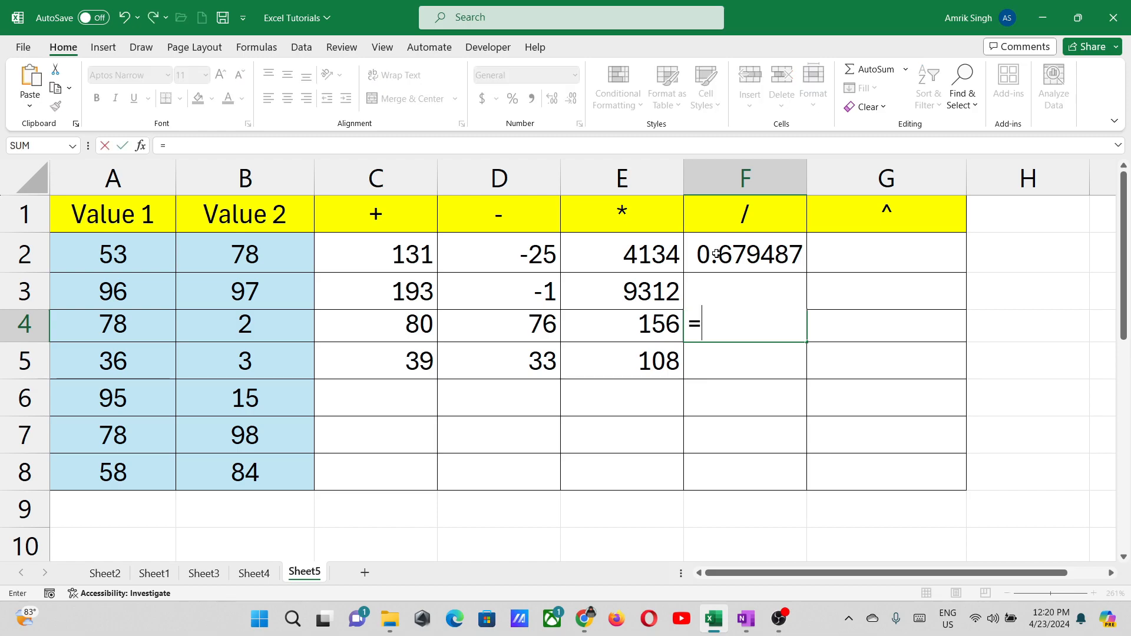
pyautogui.write('a4/')
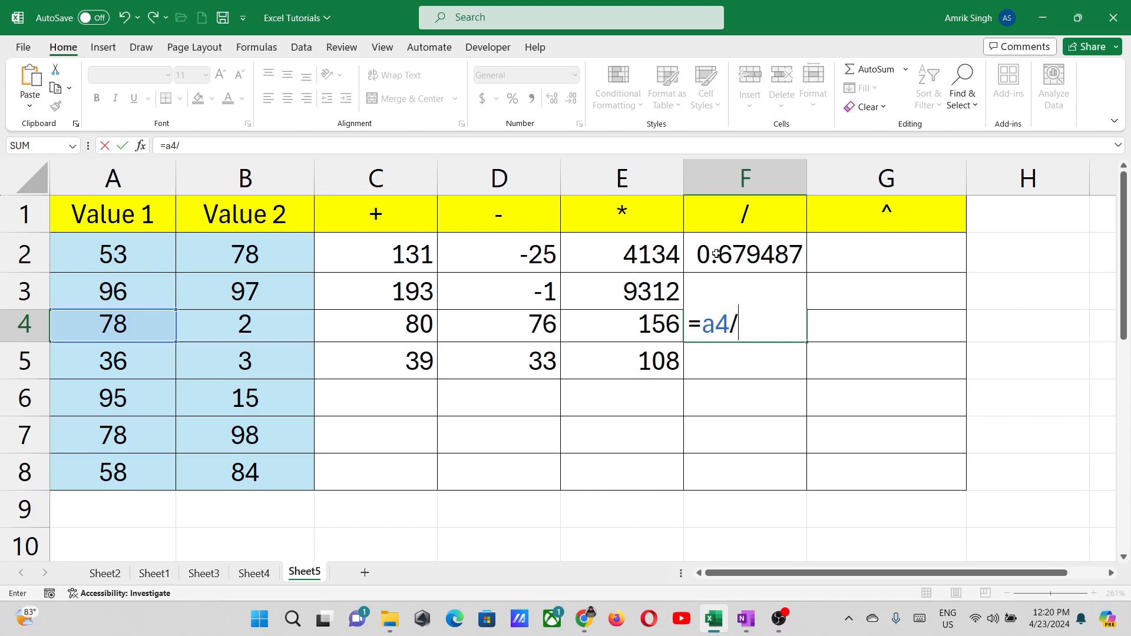
pyautogui.write('b2')
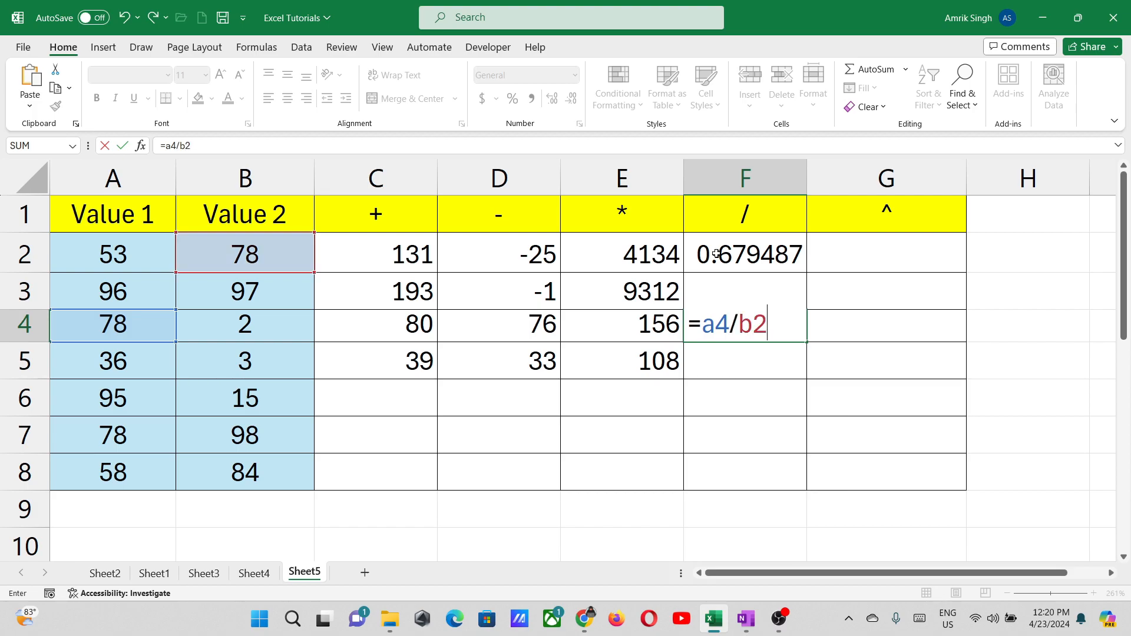
pyautogui.press('Return')
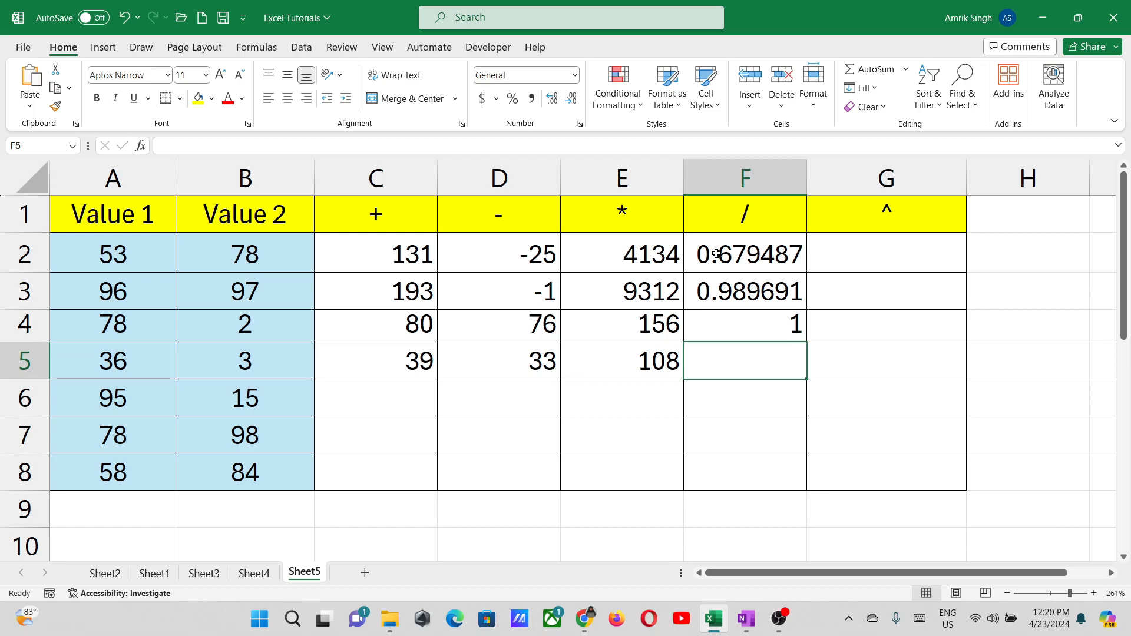
# Step: Divide the row 5 values in cell F5 with =A5/B5, picking both referenced cells from the sheet
pyautogui.write('=')
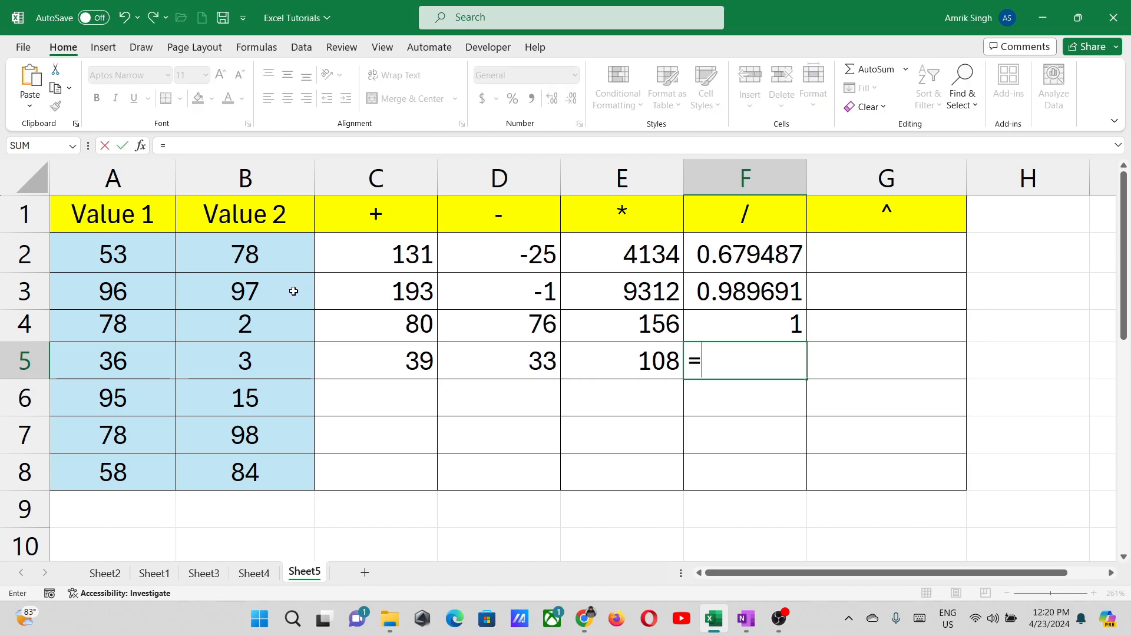
pyautogui.click(132, 359)
pyautogui.write('/')
pyautogui.click(202, 366)
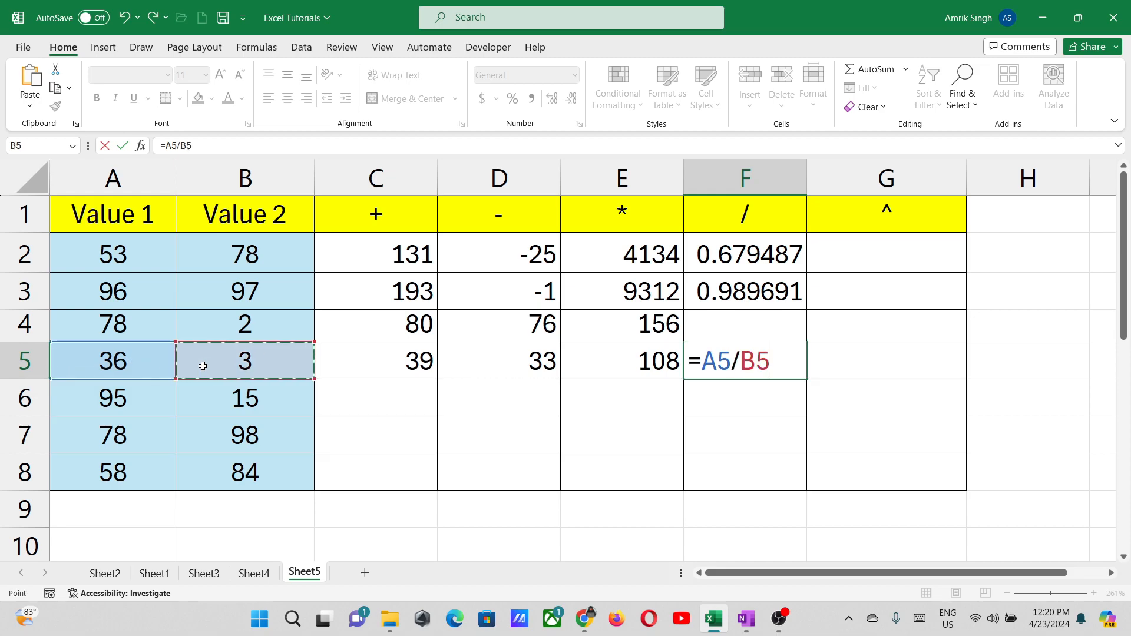
pyautogui.press('Return')
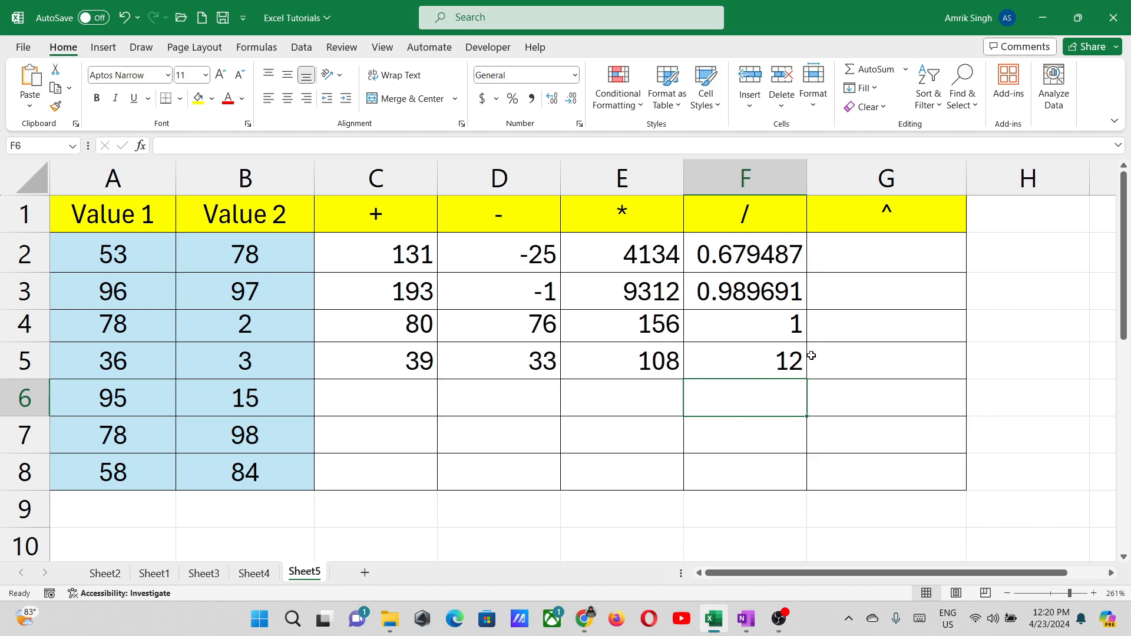
# Step: Review the +, -, * and / columns one by one, selecting each from its header through row 5
pyautogui.moveTo(419, 218); pyautogui.dragTo(422, 361)
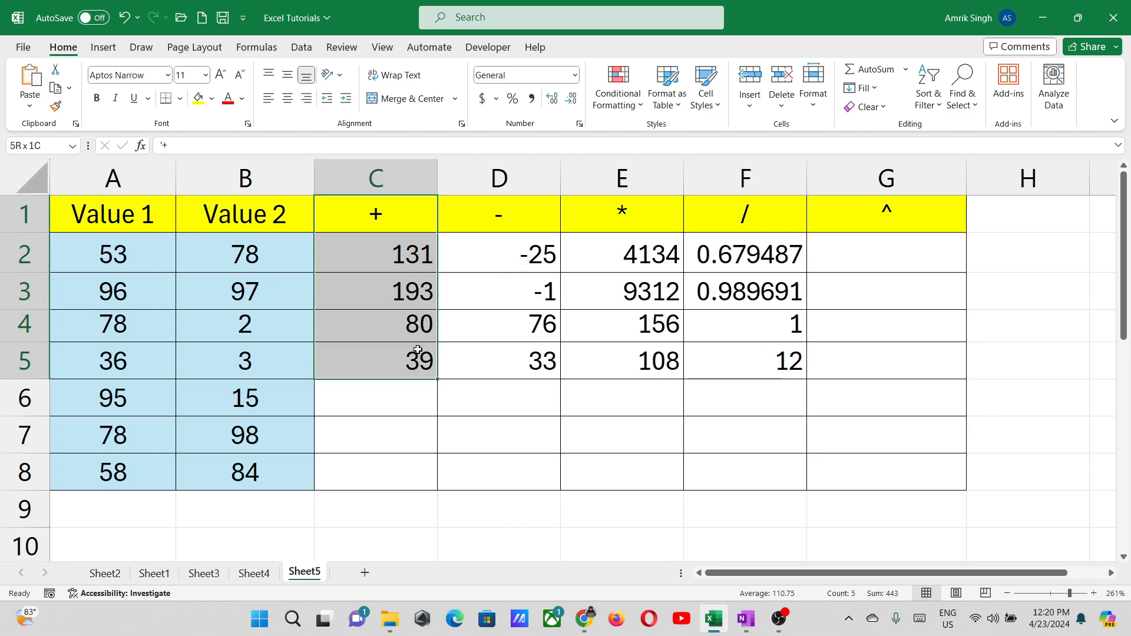
pyautogui.moveTo(521, 227); pyautogui.dragTo(545, 360)
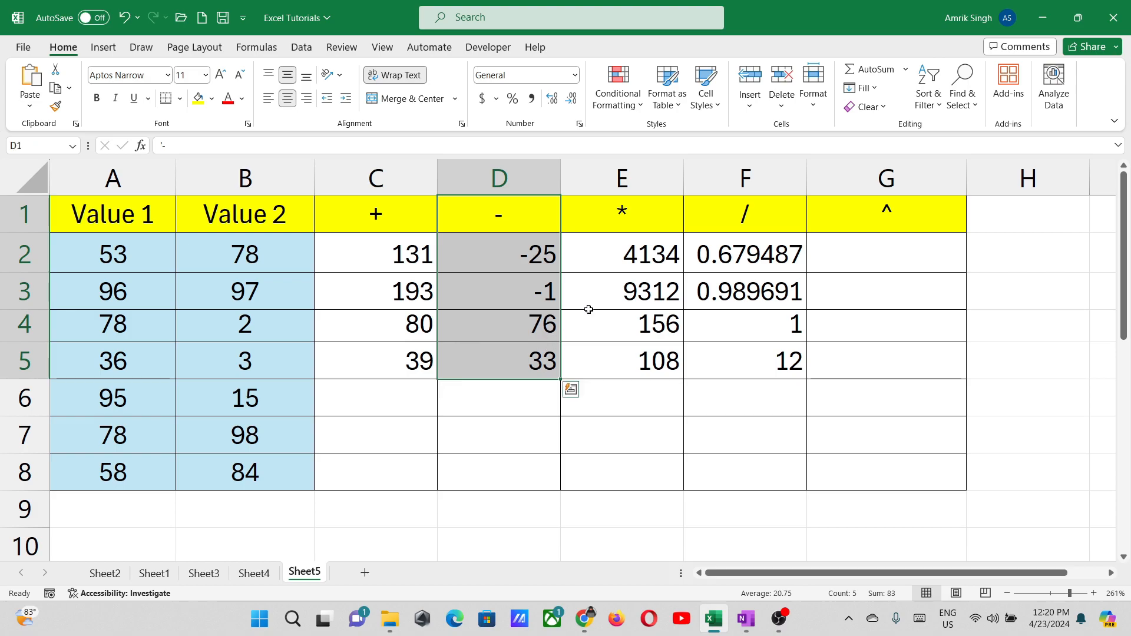
pyautogui.moveTo(651, 213); pyautogui.dragTo(651, 360)
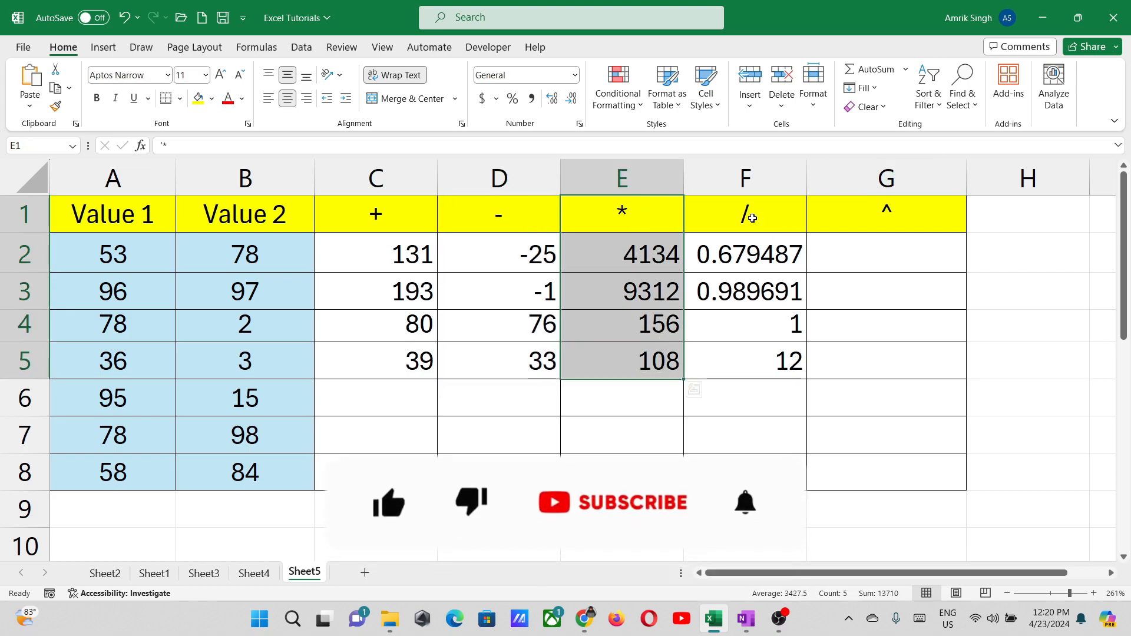
pyautogui.click(748, 225)
pyautogui.moveTo(749, 225); pyautogui.dragTo(743, 359)
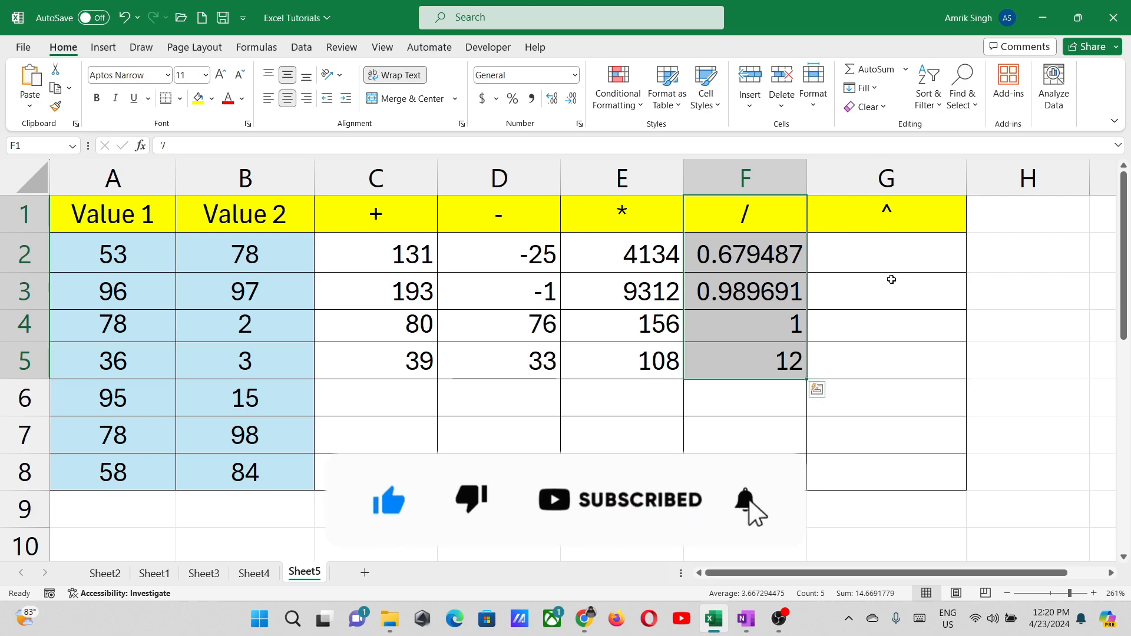
# Step: Enter the exponent formula =A4^B4 in cell G4 using cell references
pyautogui.click(872, 330)
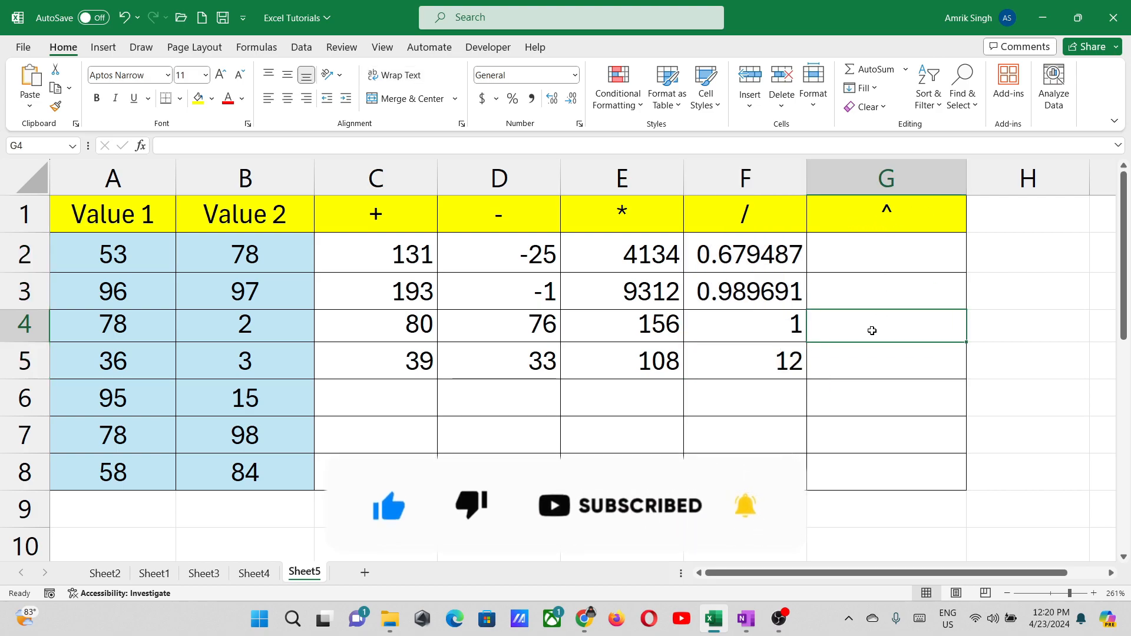
pyautogui.write('=')
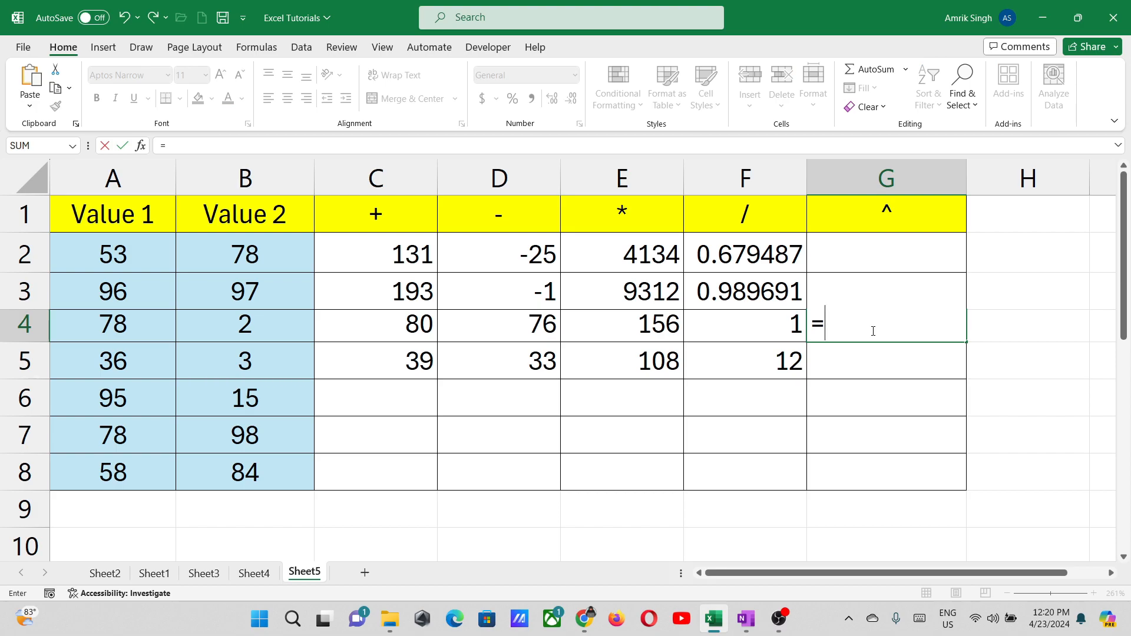
pyautogui.click(154, 314)
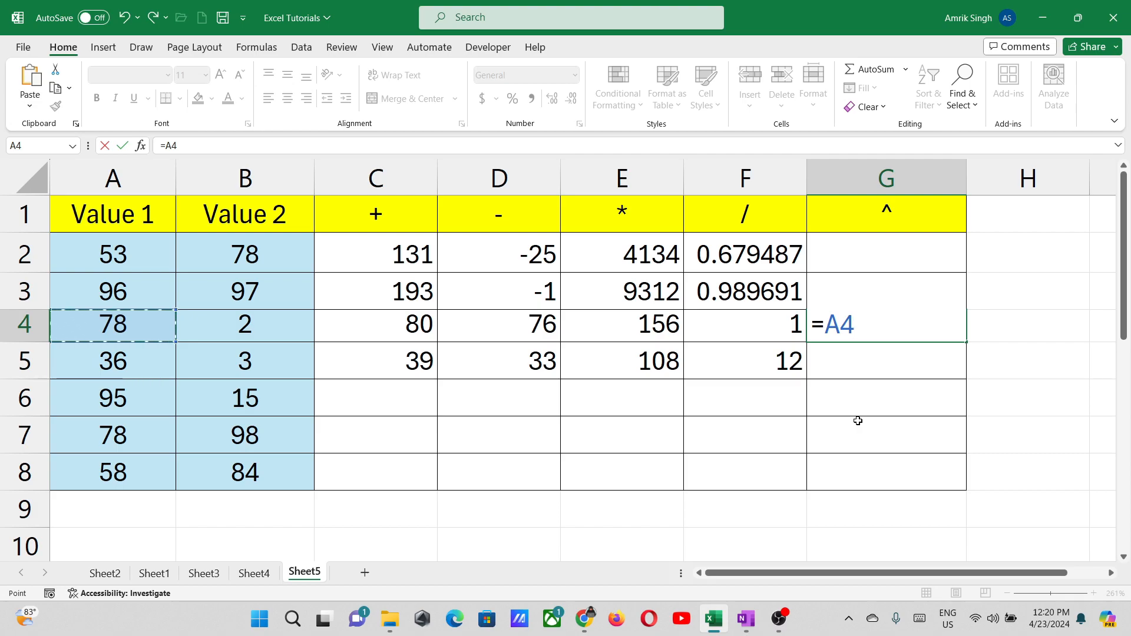
pyautogui.write('^')
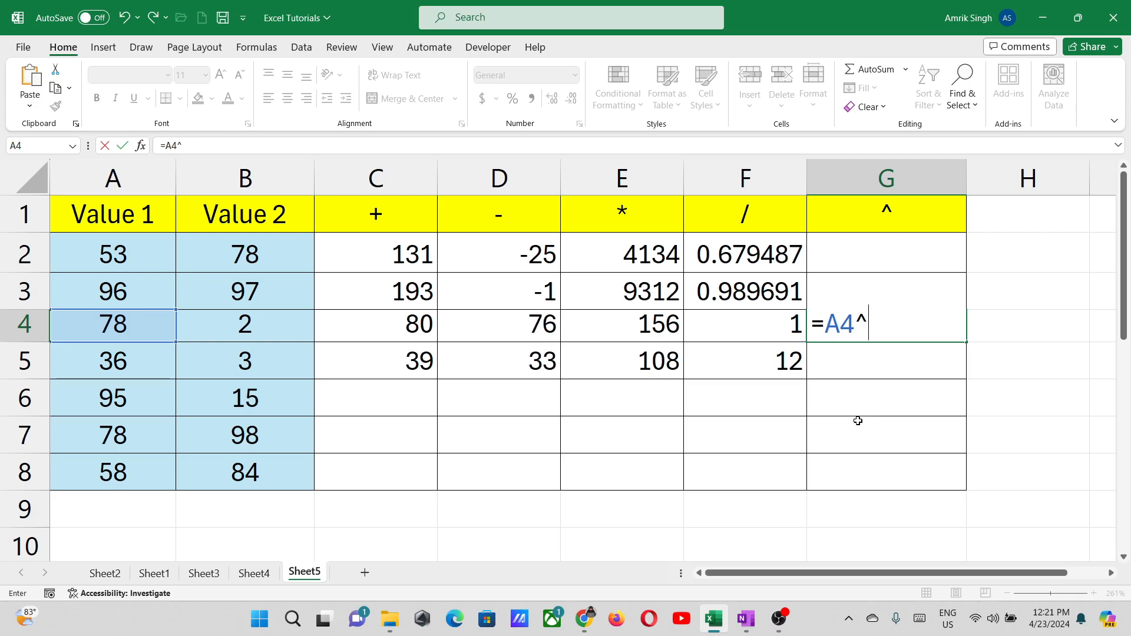
pyautogui.write('b4')
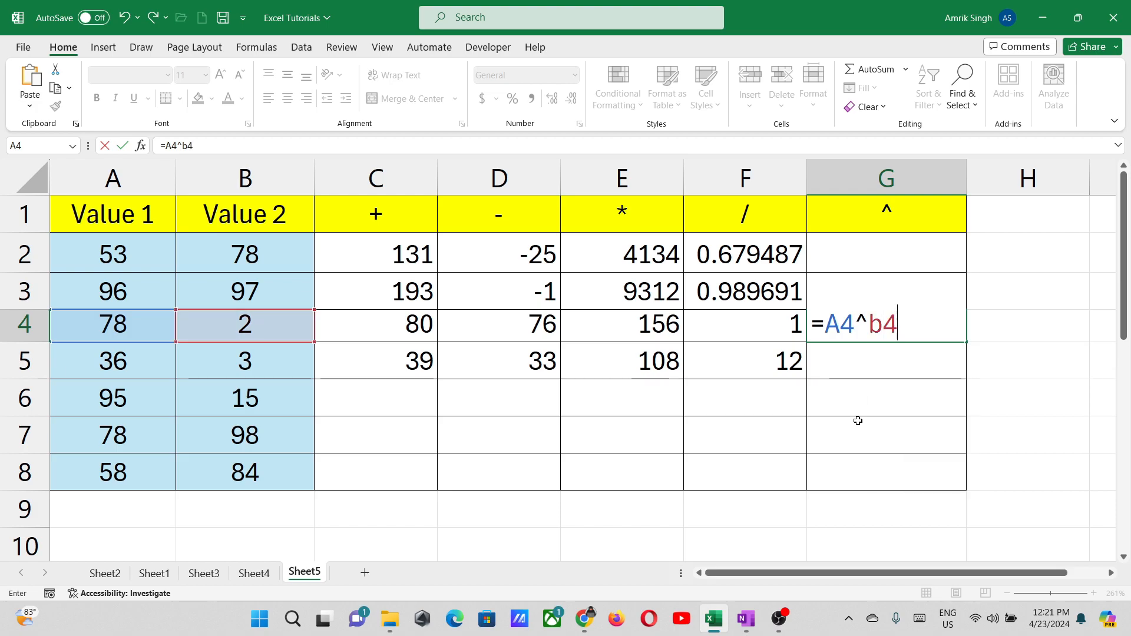
pyautogui.press('Return')
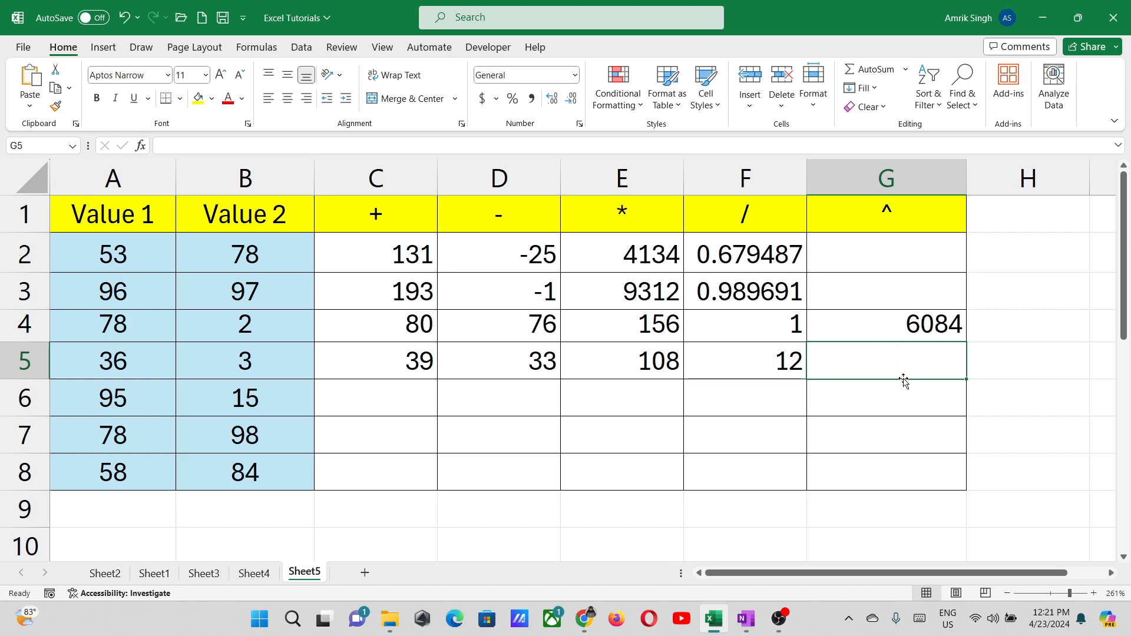
# Step: Raise Value 1 to the power of Value 2 in cell G5 with =A5^B5, picking both referenced cells from the sheet
pyautogui.write('=')
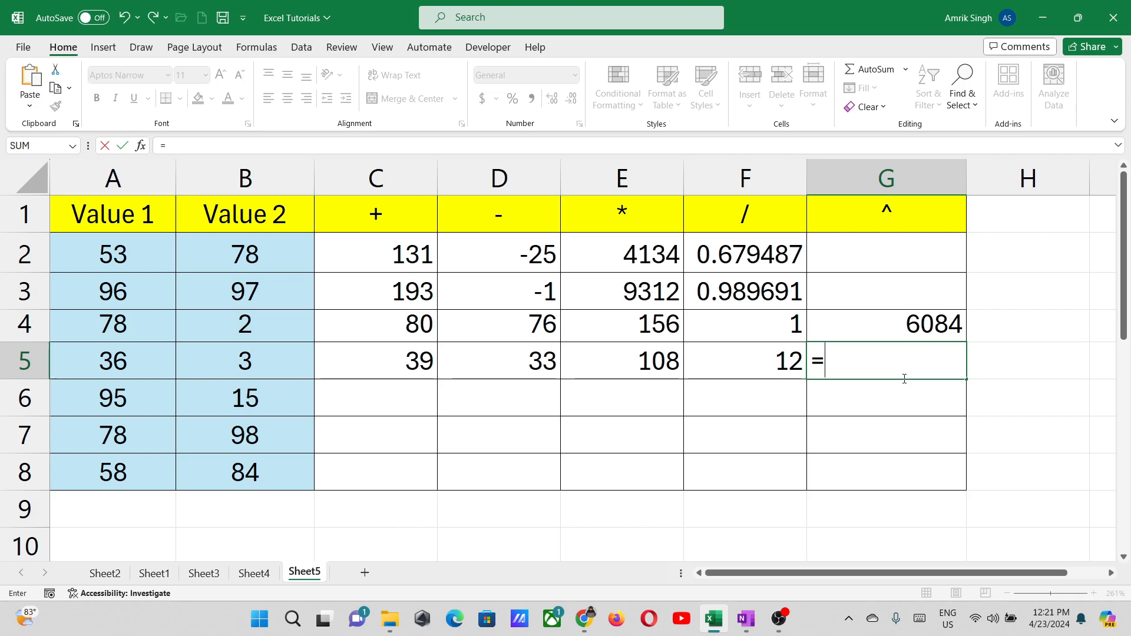
pyautogui.click(140, 360)
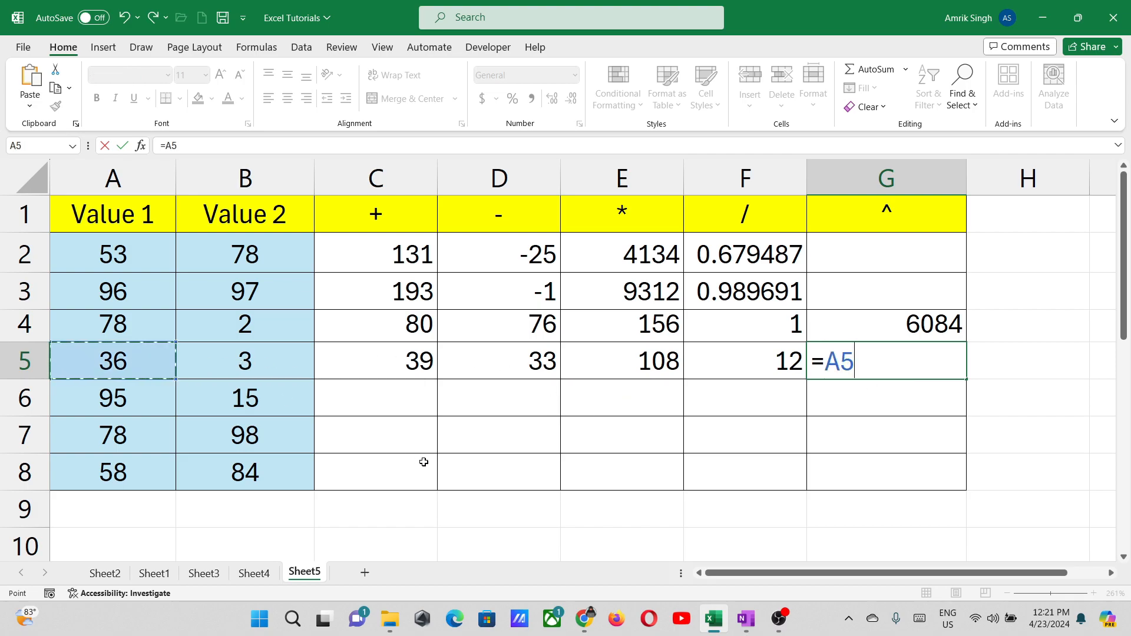
pyautogui.write('^')
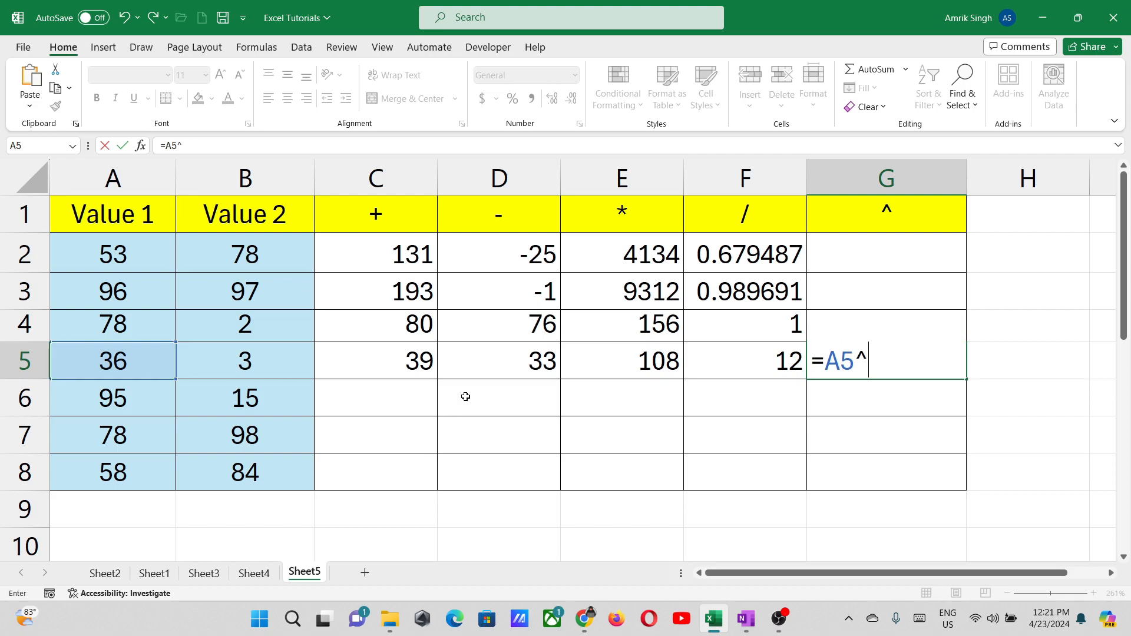
pyautogui.click(246, 352)
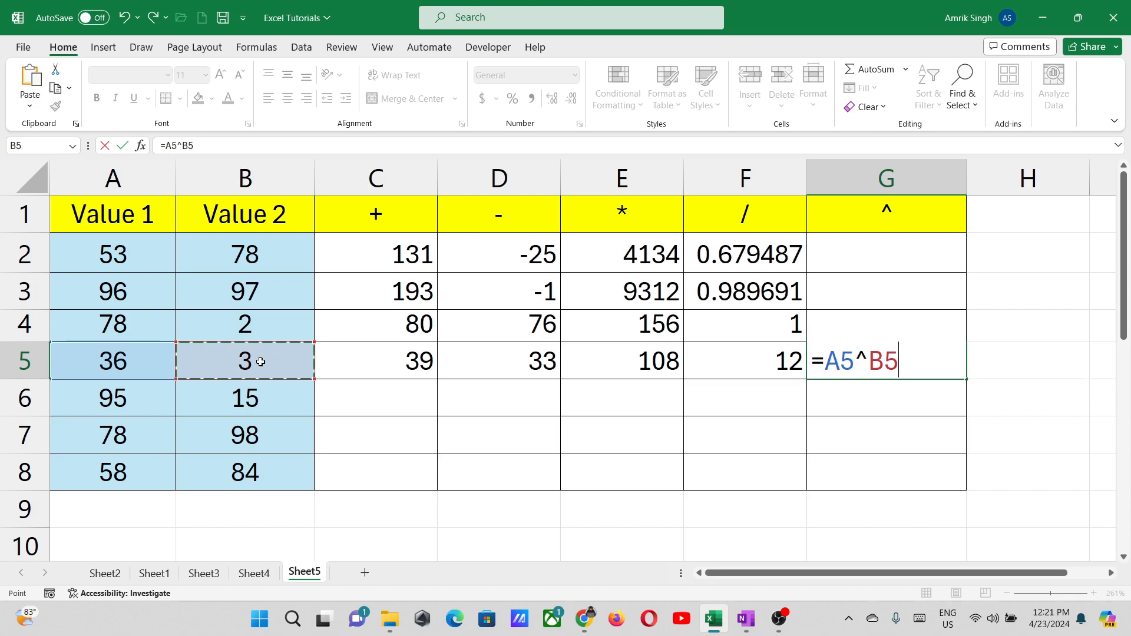
pyautogui.press('Return')
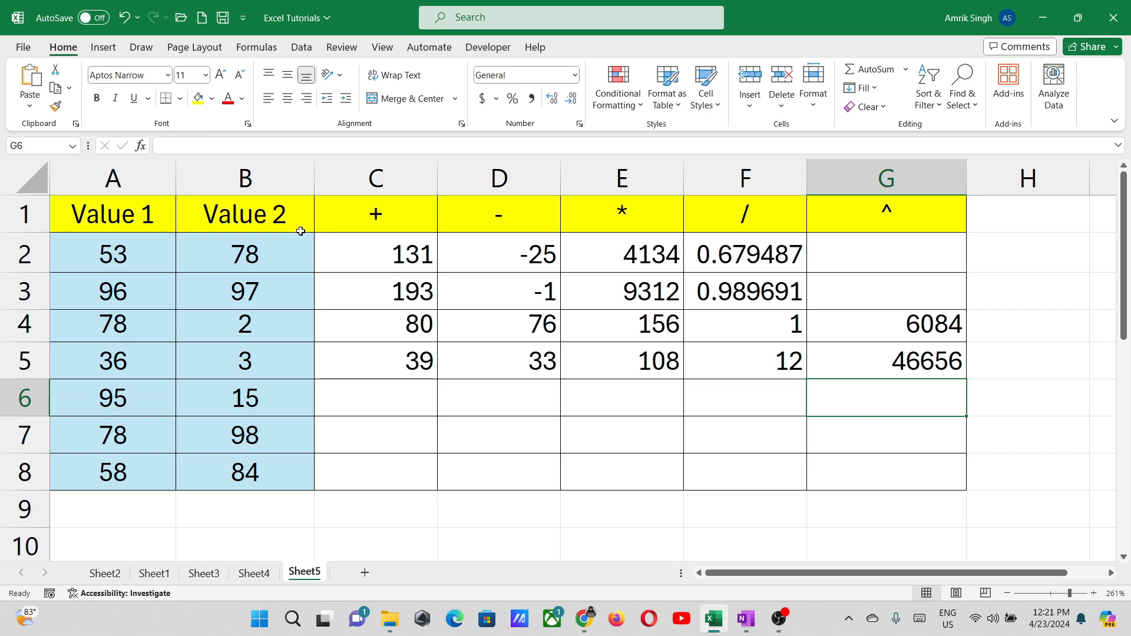
# Step: Enter the exponent formulas =53^78 in cell G2 and =96^97 in cell G3, using literal numbers
pyautogui.click(854, 260)
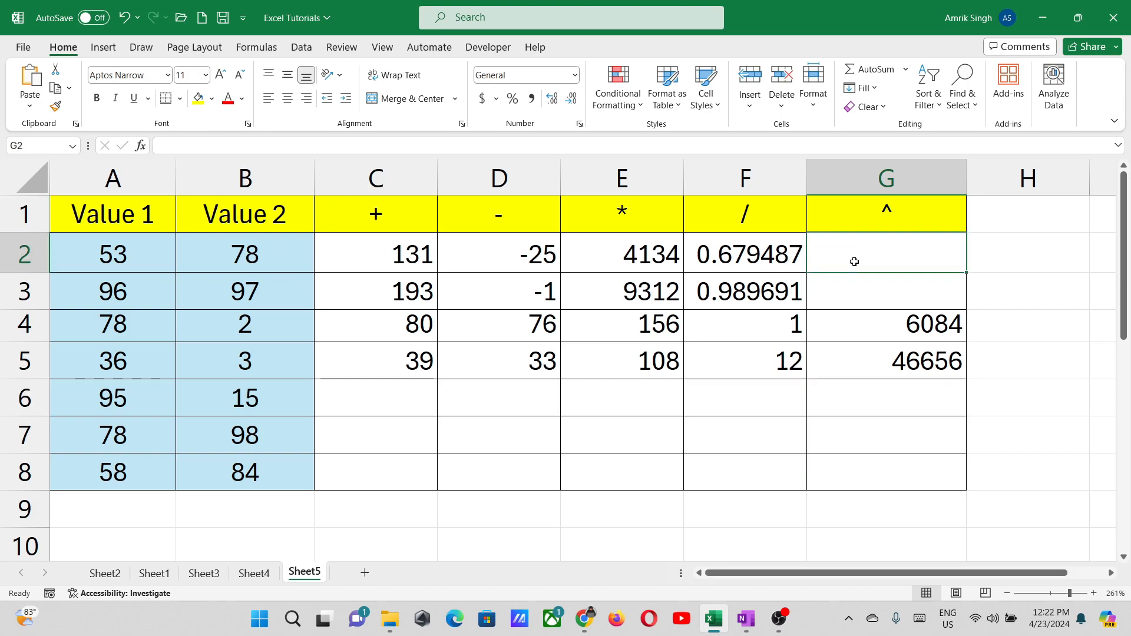
pyautogui.write('=')
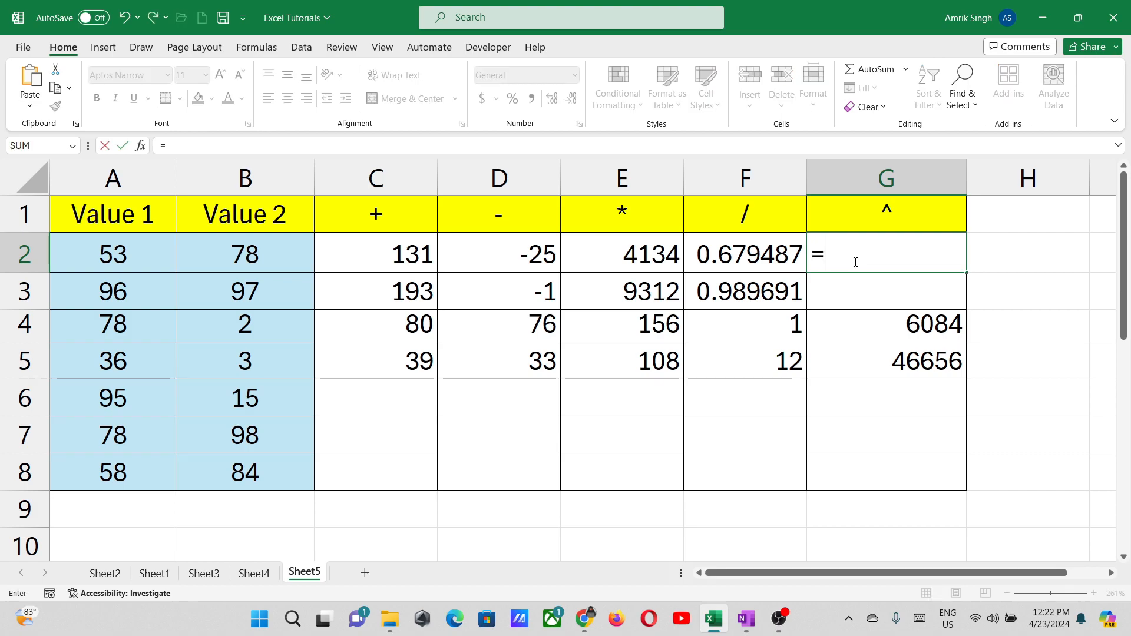
pyautogui.write('53')
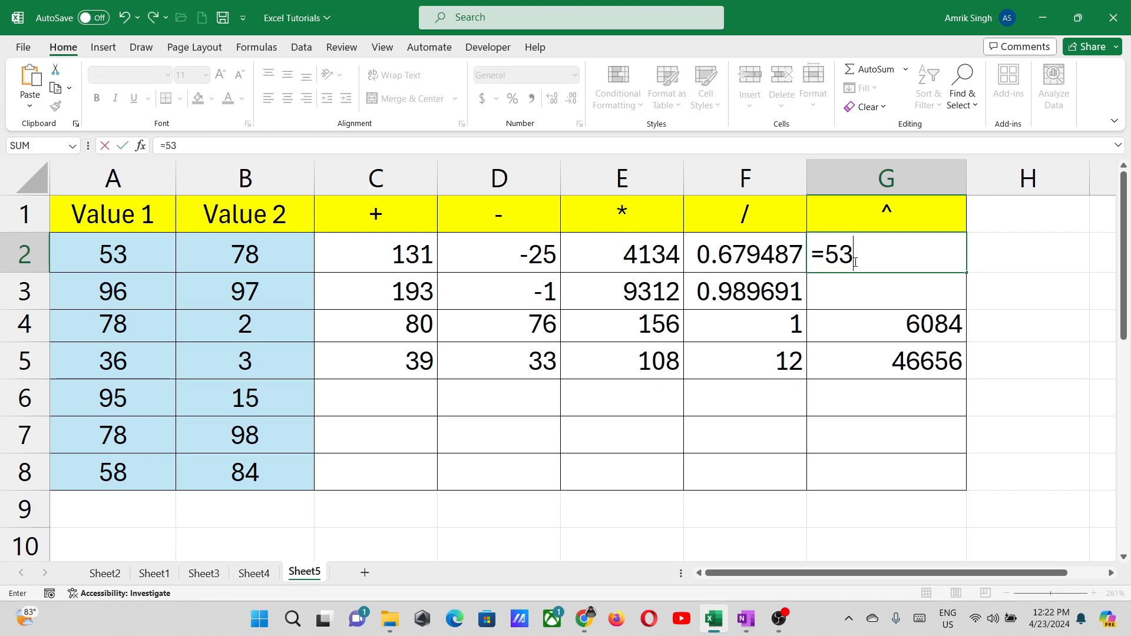
pyautogui.write('^78')
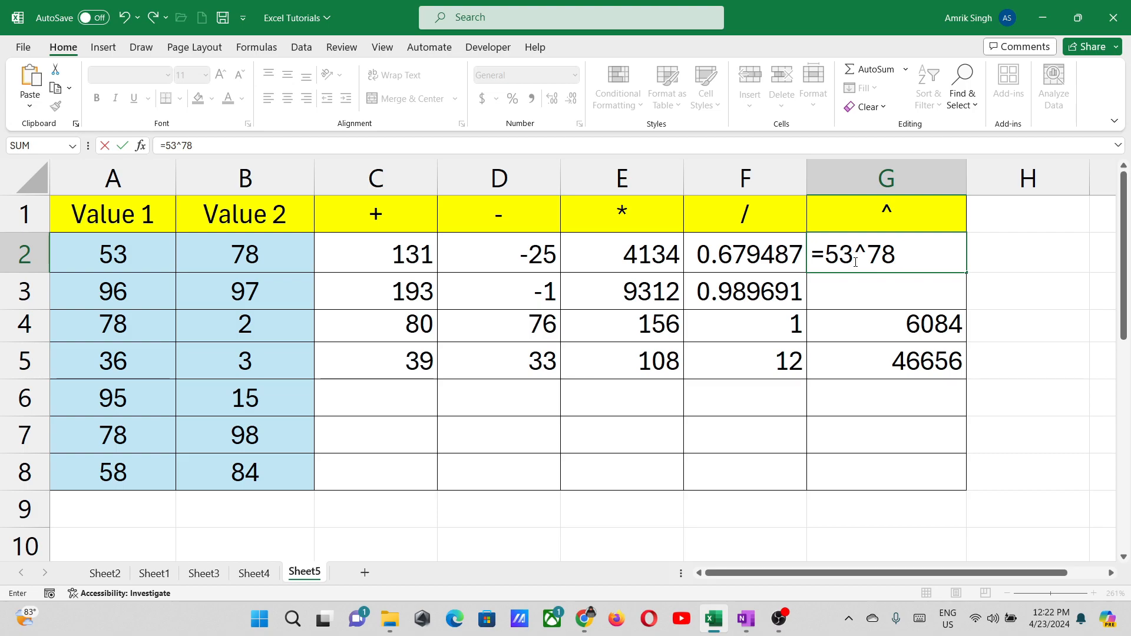
pyautogui.press('Return')
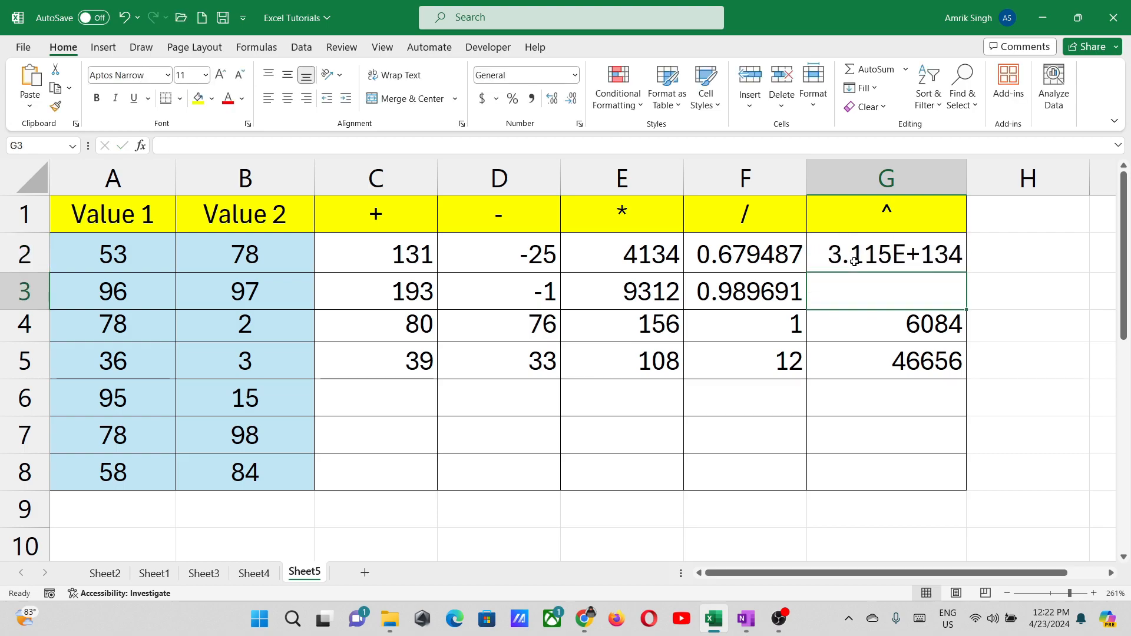
pyautogui.write('=')
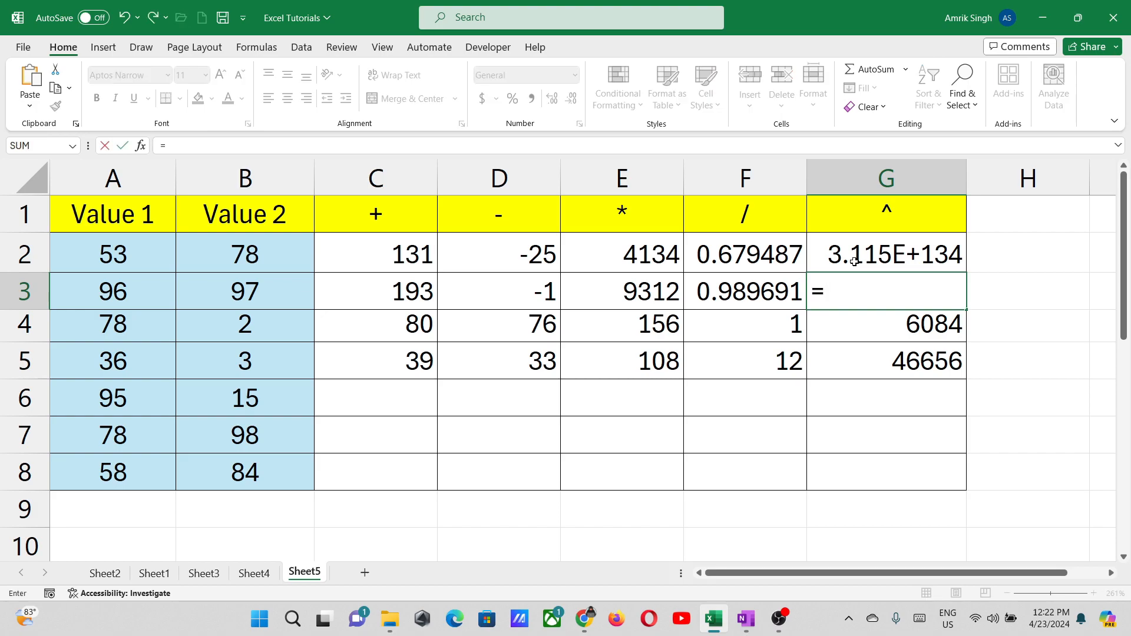
pyautogui.write('96')
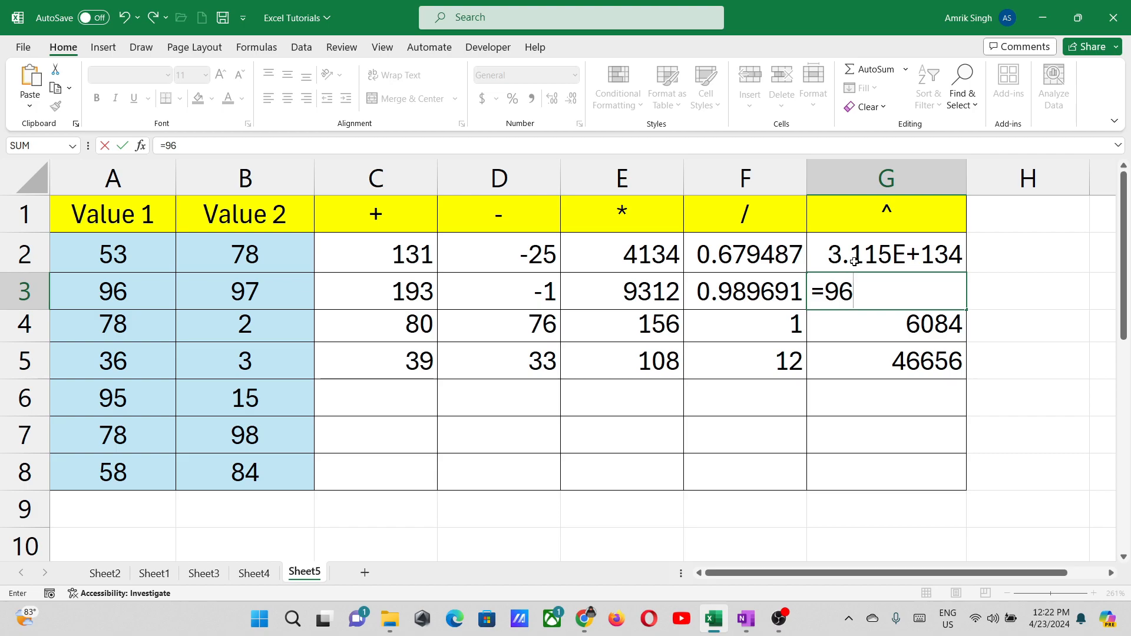
pyautogui.write('^97')
pyautogui.press('Return')
# Step: Show the sheet's formulas instead of their results and review the addition formulas in C2:C5 and the columns beyond
pyautogui.hotkey('alt', 'm')
pyautogui.press('h')
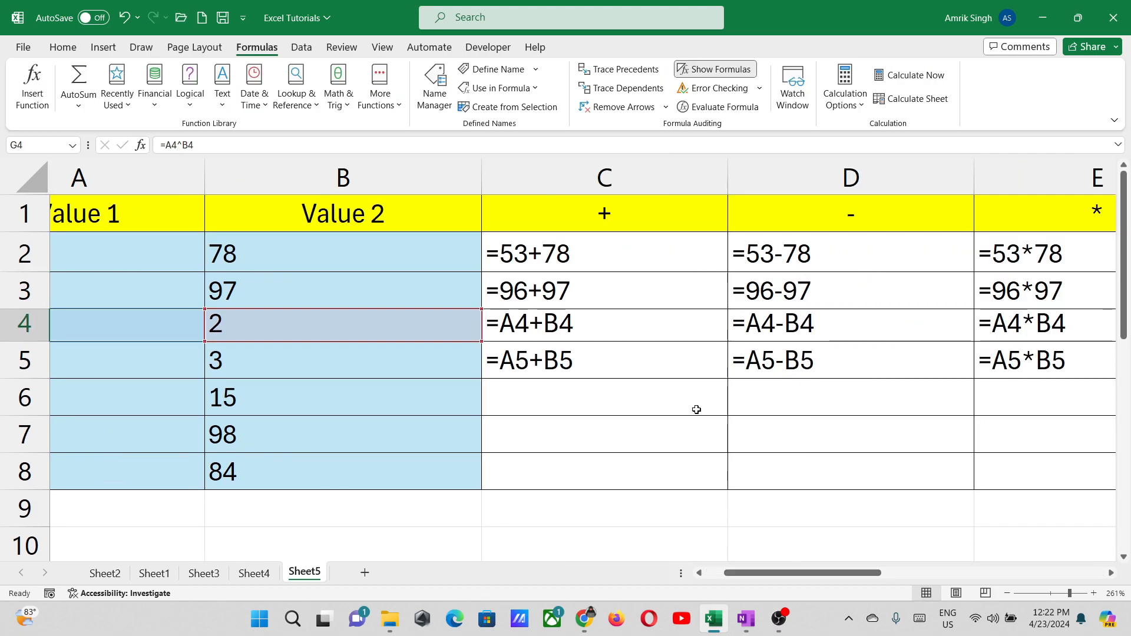
pyautogui.moveTo(498, 253); pyautogui.dragTo(573, 362)
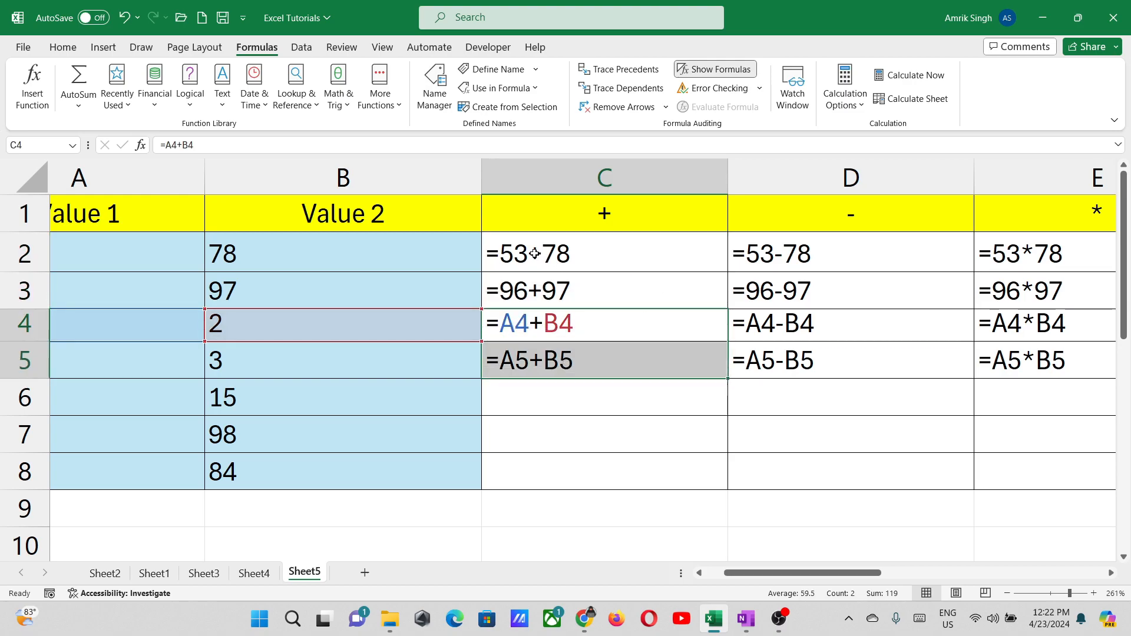
pyautogui.moveTo(516, 242); pyautogui.dragTo(548, 362)
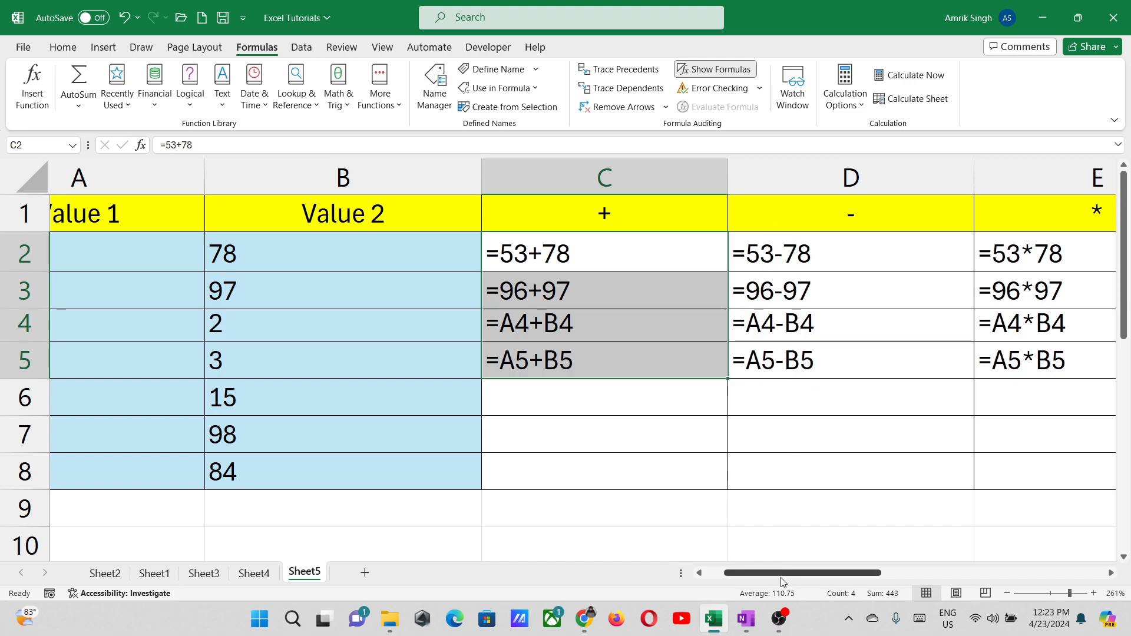
pyautogui.moveTo(782, 580); pyautogui.dragTo(930, 575)
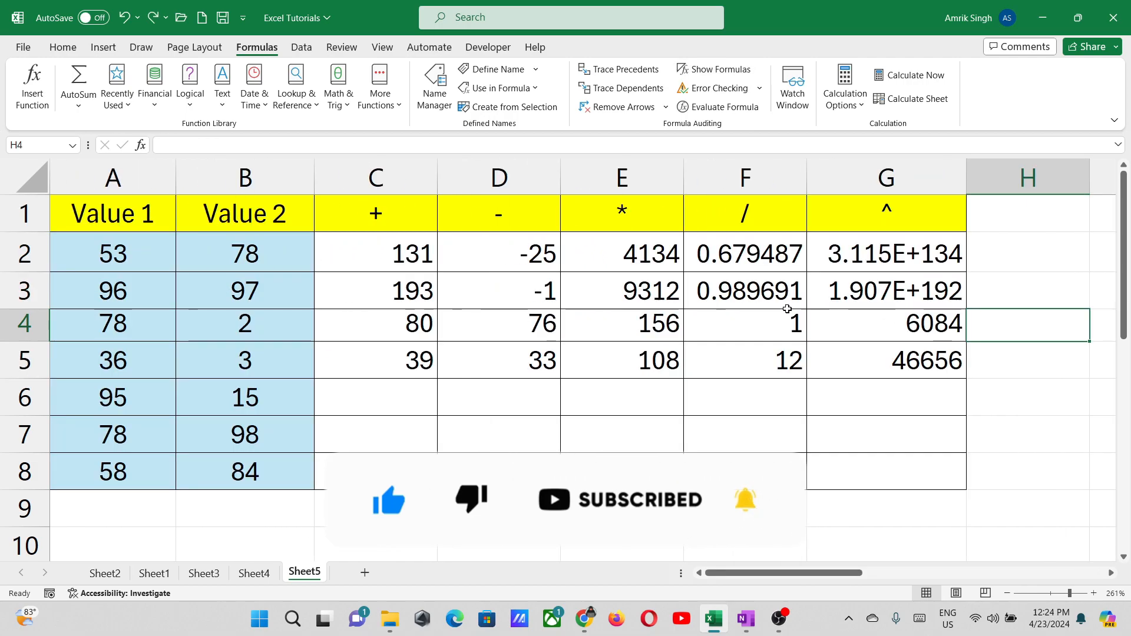
# Step: Review the operator headers in C1:G1 together and individually, and select the whole table A1:G8
pyautogui.moveTo(373, 214); pyautogui.dragTo(856, 205)
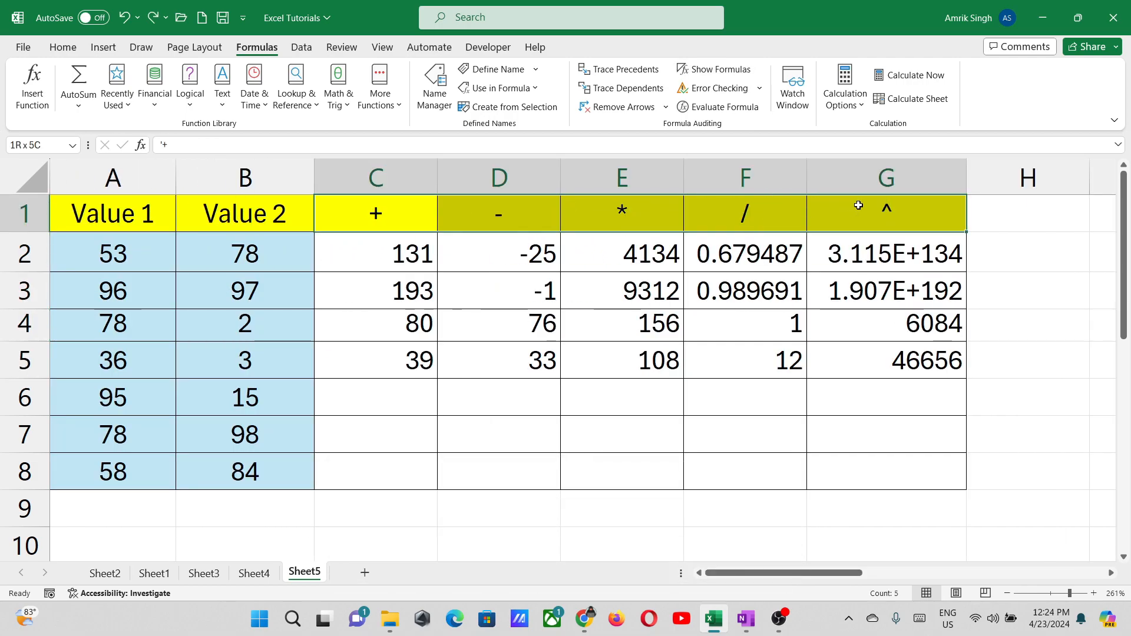
pyautogui.click(406, 215)
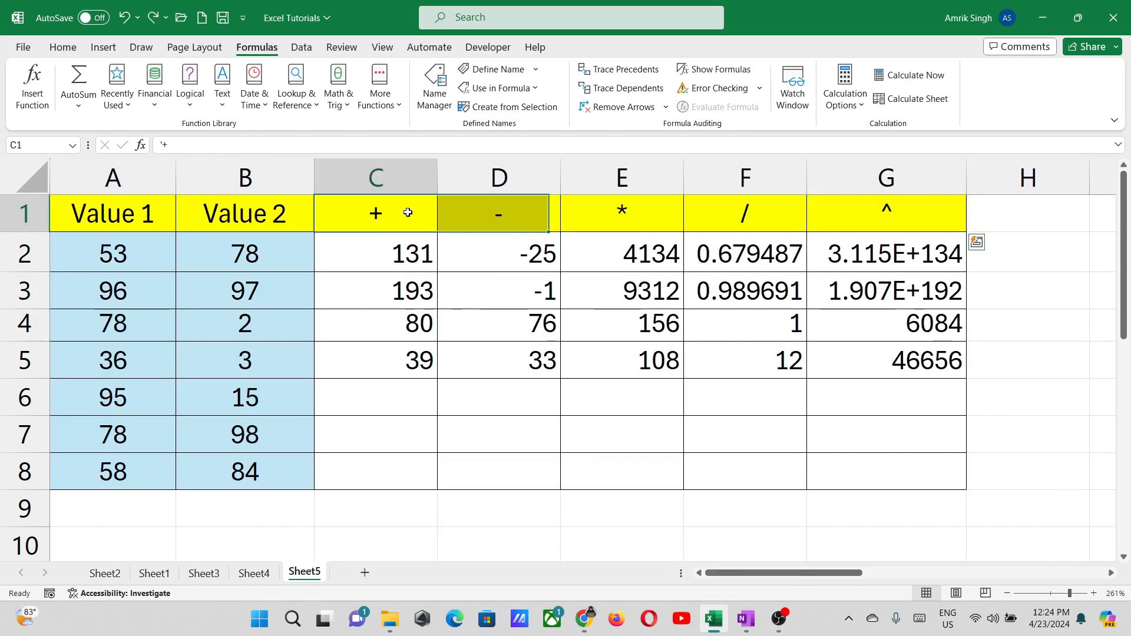
pyautogui.click(471, 209)
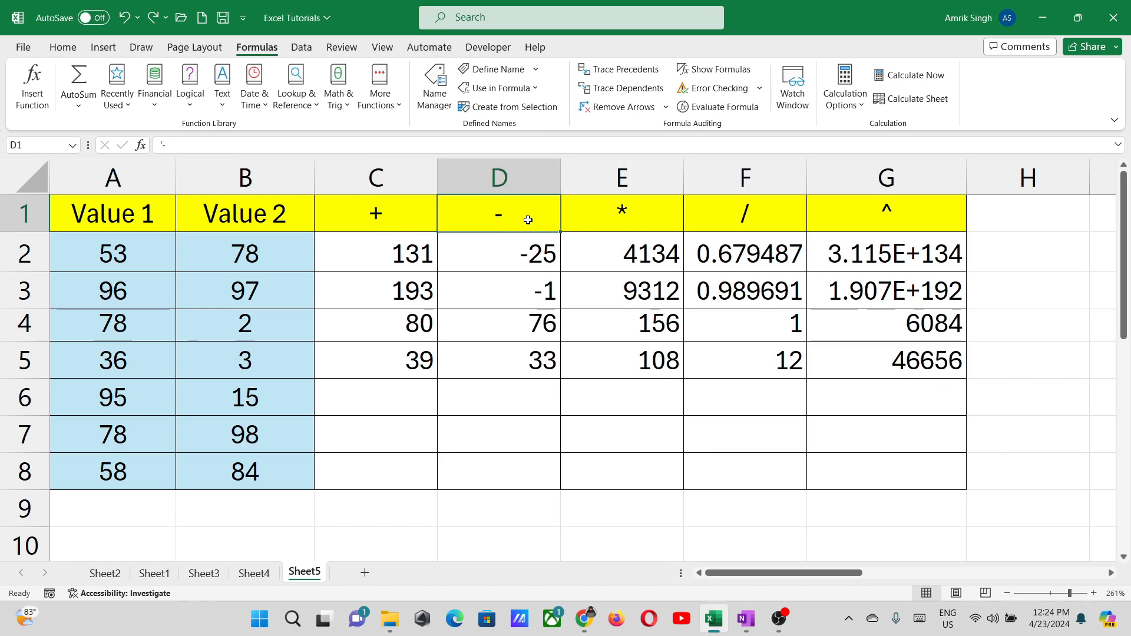
pyautogui.click(659, 214)
pyautogui.click(753, 212)
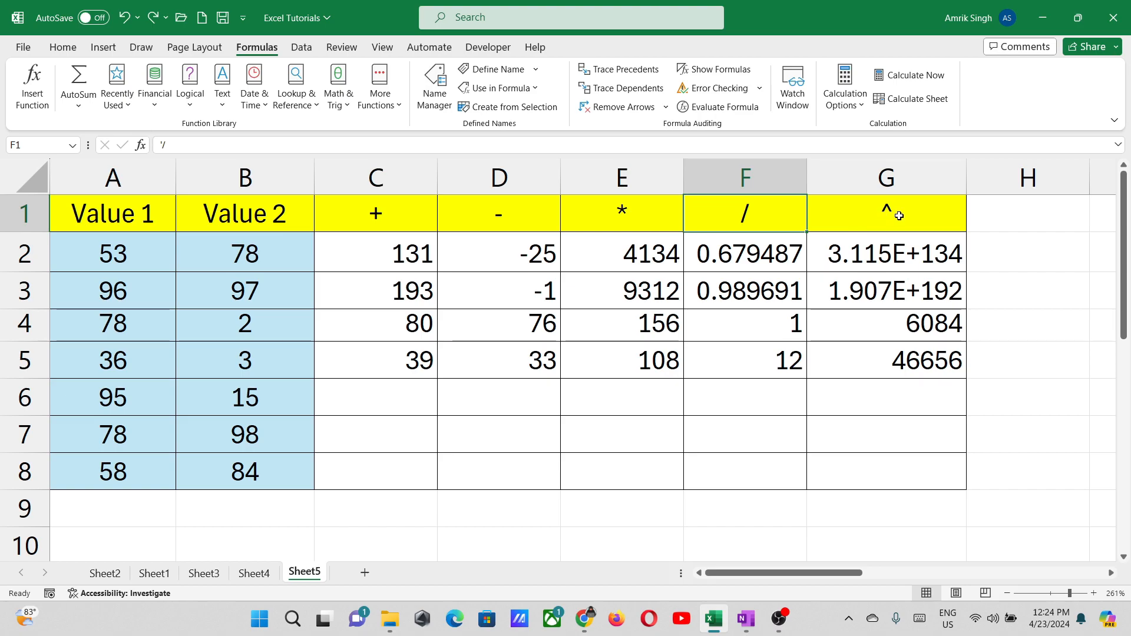
pyautogui.moveTo(899, 216); pyautogui.dragTo(51, 467)
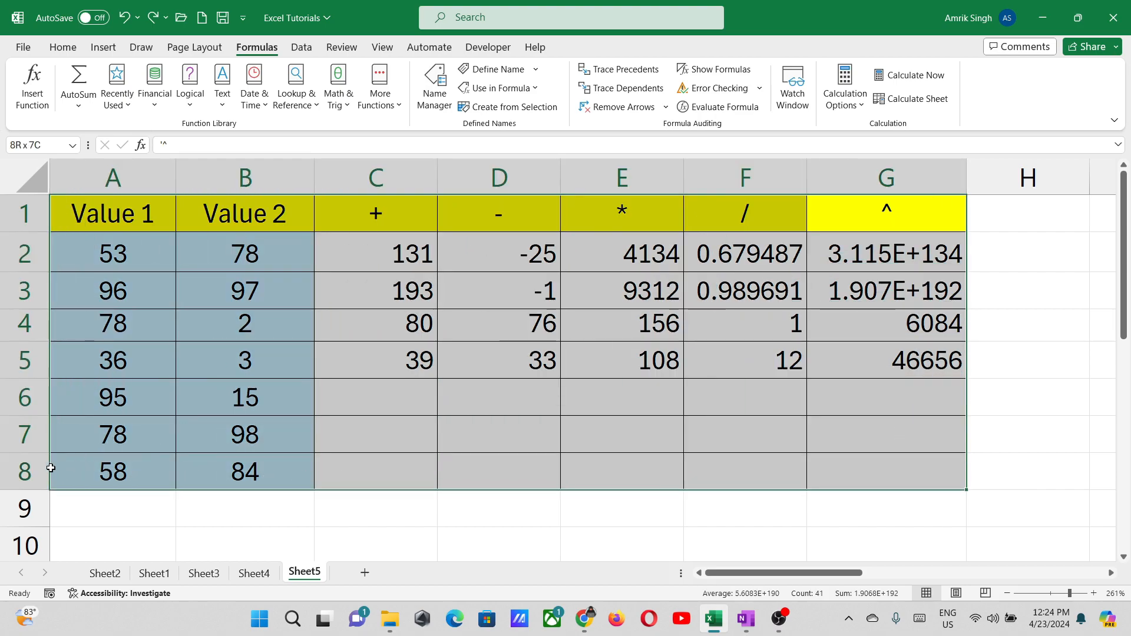